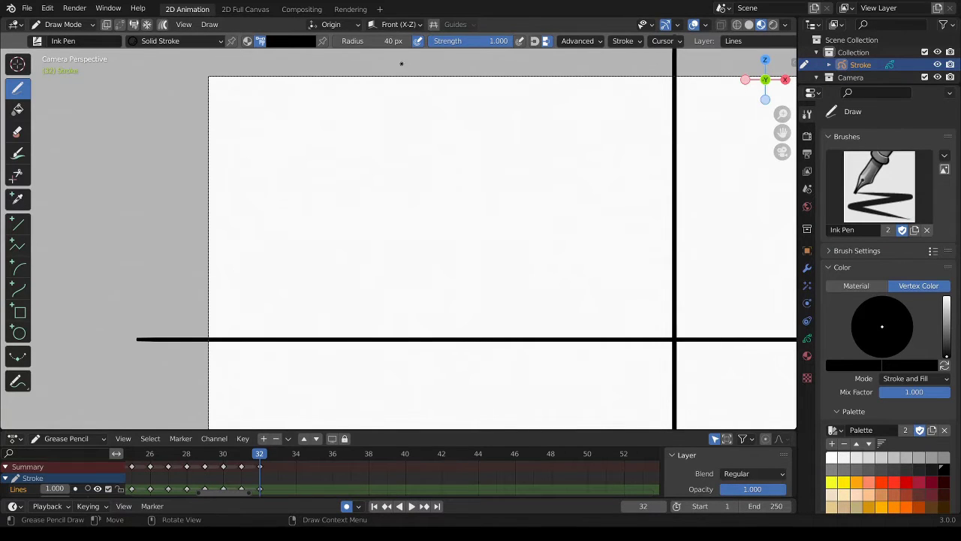
# Step: Sketch the left child's head outline with curved ink strokes
pyautogui.moveTo(359, 71); pyautogui.dragTo(352, 95)
pyautogui.moveTo(256, 154)
pyautogui.mouseDown()
pyautogui.moveTo(255, 207)
pyautogui.moveTo(307, 129)
pyautogui.mouseUp()
pyautogui.moveTo(355, 127); pyautogui.dragTo(379, 226)
pyautogui.moveTo(263, 232); pyautogui.dragTo(325, 270)
# Step: Sketch a rough oval head for the right child
pyautogui.moveTo(546, 162); pyautogui.dragTo(572, 157)
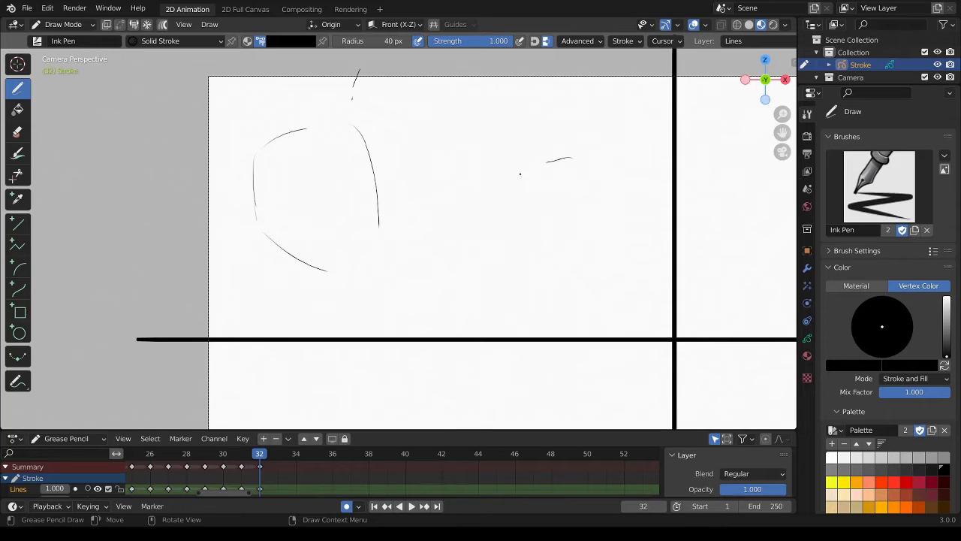
pyautogui.moveTo(518, 177); pyautogui.dragTo(536, 232)
pyautogui.moveTo(541, 254); pyautogui.dragTo(558, 259)
pyautogui.moveTo(579, 156)
pyautogui.mouseDown()
pyautogui.moveTo(599, 168)
pyautogui.moveTo(607, 234)
pyautogui.moveTo(579, 265)
pyautogui.mouseUp()
# Step: Rough in the middle figure's head and shoulders
pyautogui.moveTo(475, 67)
pyautogui.mouseDown()
pyautogui.moveTo(494, 76)
pyautogui.moveTo(492, 124)
pyautogui.mouseUp()
pyautogui.moveTo(496, 150)
pyautogui.mouseDown()
pyautogui.moveTo(493, 174)
pyautogui.moveTo(435, 197)
pyautogui.mouseUp()
pyautogui.moveTo(366, 69); pyautogui.dragTo(358, 88)
pyautogui.moveTo(356, 124)
pyautogui.mouseDown()
pyautogui.moveTo(363, 141)
pyautogui.moveTo(493, 202)
pyautogui.mouseUp()
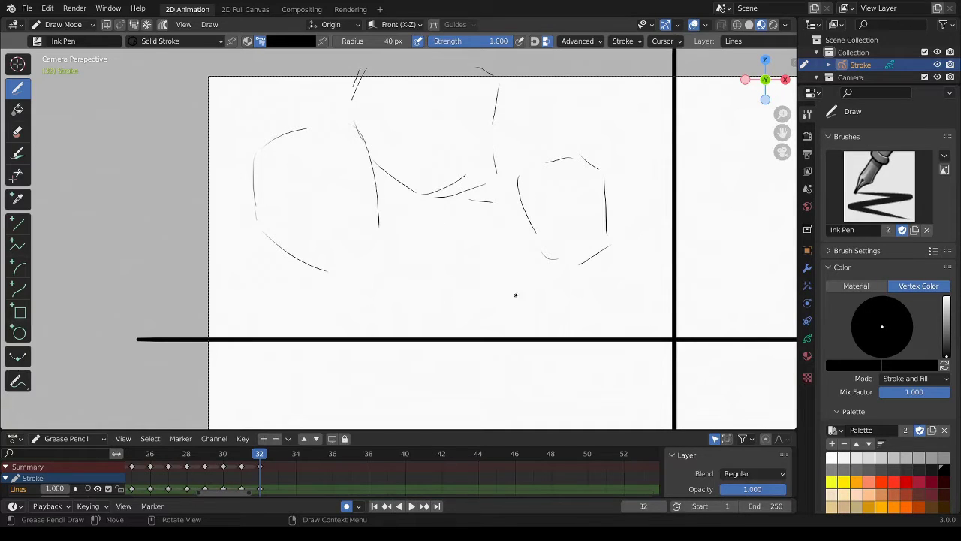
# Step: Refine the right head's sides and the left head's jaw and lower edge
pyautogui.moveTo(535, 229); pyautogui.dragTo(545, 251)
pyautogui.moveTo(598, 168); pyautogui.dragTo(608, 246)
pyautogui.moveTo(370, 152)
pyautogui.mouseDown()
pyautogui.moveTo(375, 242)
pyautogui.moveTo(332, 262)
pyautogui.mouseUp()
pyautogui.moveTo(264, 235); pyautogui.dragTo(325, 268)
# Step: Draw shoulder lines and curves below the left head
pyautogui.moveTo(261, 241); pyautogui.dragTo(212, 290)
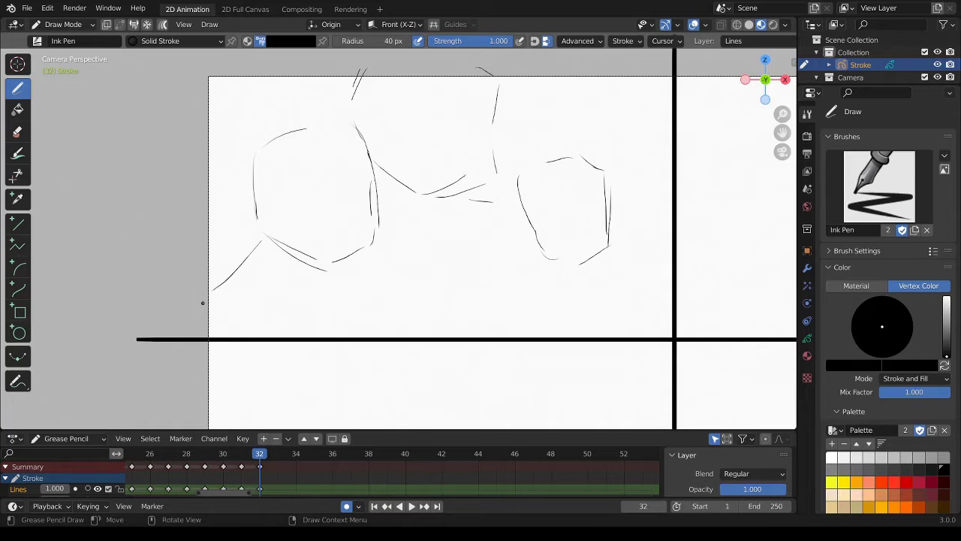
pyautogui.moveTo(259, 266); pyautogui.dragTo(271, 264)
pyautogui.moveTo(290, 276)
pyautogui.mouseDown()
pyautogui.moveTo(340, 306)
pyautogui.moveTo(353, 331)
pyautogui.mouseUp()
# Step: Add the middle figure's body line, arm lines and hand shape
pyautogui.moveTo(356, 250); pyautogui.dragTo(336, 305)
pyautogui.moveTo(395, 212)
pyautogui.mouseDown()
pyautogui.moveTo(420, 264)
pyautogui.moveTo(423, 309)
pyautogui.moveTo(386, 324)
pyautogui.mouseUp()
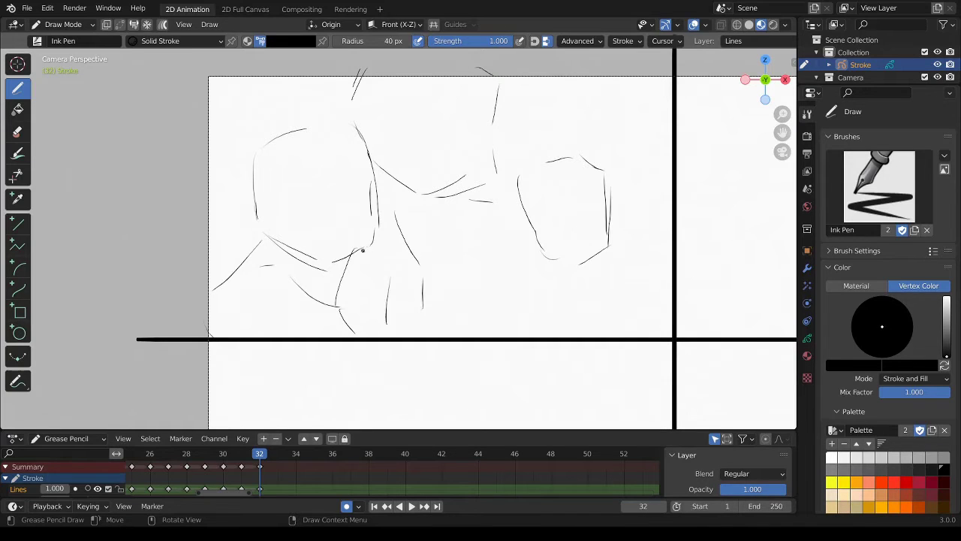
pyautogui.moveTo(363, 253); pyautogui.dragTo(412, 299)
pyautogui.moveTo(393, 227); pyautogui.dragTo(415, 309)
pyautogui.moveTo(392, 235); pyautogui.dragTo(380, 225)
# Step: Add detail strokes at arms and collar, plus the middle figure's neck and shoulder curve
pyautogui.moveTo(360, 160)
pyautogui.mouseDown()
pyautogui.moveTo(272, 223)
pyautogui.moveTo(354, 132)
pyautogui.mouseUp()
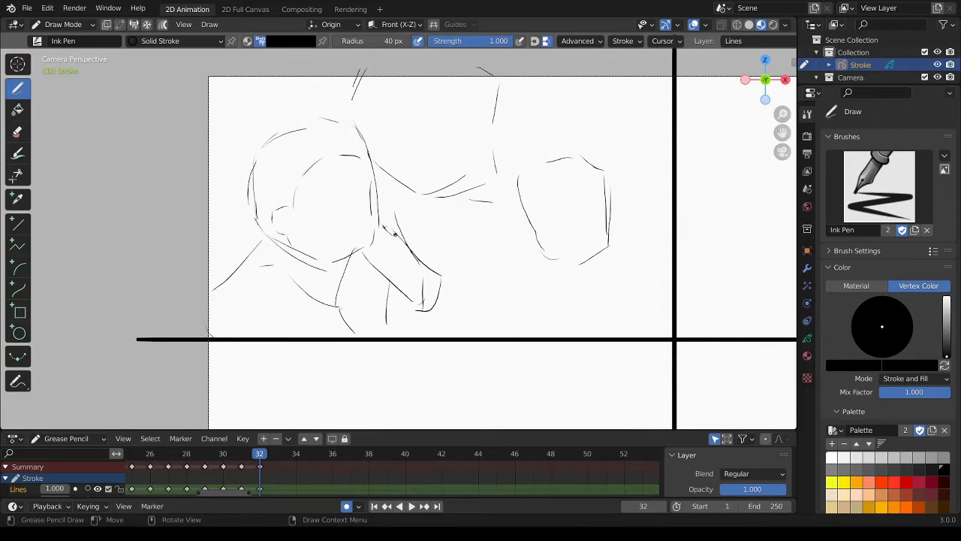
pyautogui.moveTo(394, 234); pyautogui.dragTo(397, 236)
pyautogui.moveTo(338, 315); pyautogui.dragTo(353, 336)
pyautogui.moveTo(283, 273); pyautogui.dragTo(294, 290)
pyautogui.moveTo(338, 259); pyautogui.dragTo(330, 284)
pyautogui.moveTo(265, 239); pyautogui.dragTo(210, 308)
pyautogui.moveTo(295, 260)
pyautogui.mouseDown()
pyautogui.moveTo(334, 264)
pyautogui.moveTo(342, 281)
pyautogui.mouseUp()
pyautogui.moveTo(383, 86); pyautogui.dragTo(375, 158)
pyautogui.moveTo(477, 90)
pyautogui.mouseDown()
pyautogui.moveTo(479, 128)
pyautogui.moveTo(456, 175)
pyautogui.moveTo(422, 193)
pyautogui.moveTo(506, 201)
pyautogui.moveTo(569, 158)
pyautogui.moveTo(600, 168)
pyautogui.moveTo(610, 185)
pyautogui.moveTo(605, 243)
pyautogui.mouseUp()
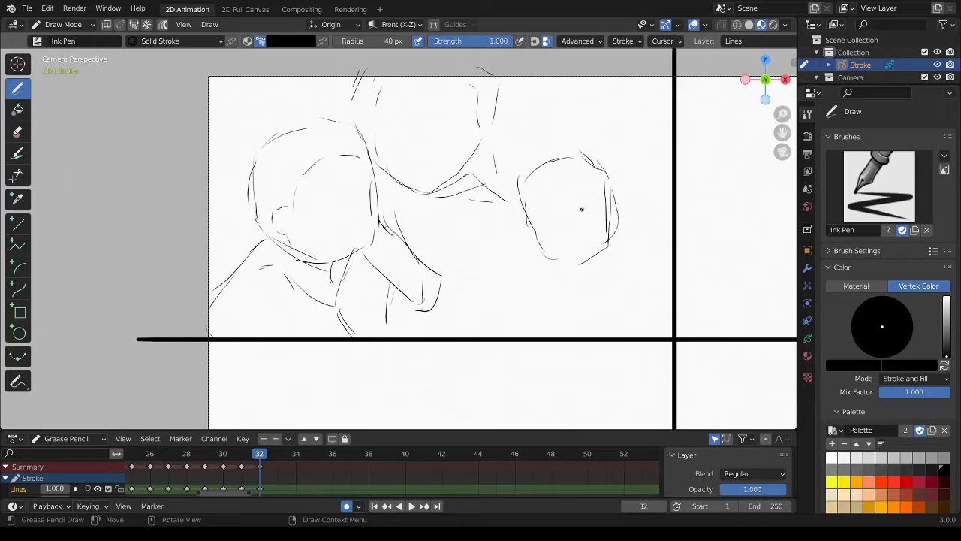
# Step: Sketch the right head's inner strokes and lower-left edge, plus its shoulder and arm
pyautogui.moveTo(527, 213)
pyautogui.mouseDown()
pyautogui.moveTo(574, 179)
pyautogui.moveTo(614, 213)
pyautogui.moveTo(601, 228)
pyautogui.mouseUp()
pyautogui.moveTo(536, 233)
pyautogui.mouseDown()
pyautogui.moveTo(569, 260)
pyautogui.moveTo(540, 246)
pyautogui.moveTo(584, 252)
pyautogui.moveTo(602, 225)
pyautogui.moveTo(634, 229)
pyautogui.moveTo(574, 271)
pyautogui.moveTo(554, 301)
pyautogui.mouseUp()
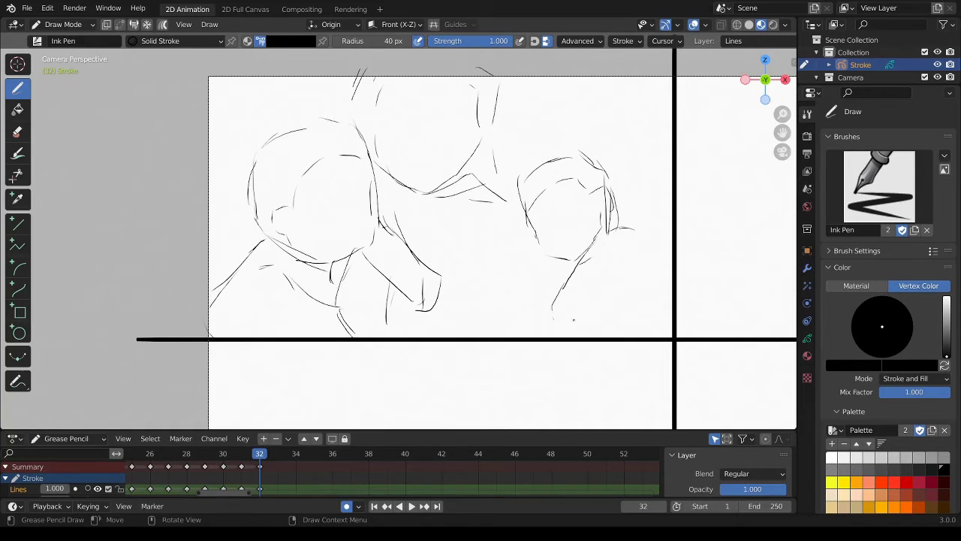
pyautogui.moveTo(630, 231); pyautogui.dragTo(666, 291)
pyautogui.moveTo(637, 256); pyautogui.dragTo(547, 326)
# Step: Draw vertical body and arm lines for the right figure
pyautogui.moveTo(517, 250); pyautogui.dragTo(508, 308)
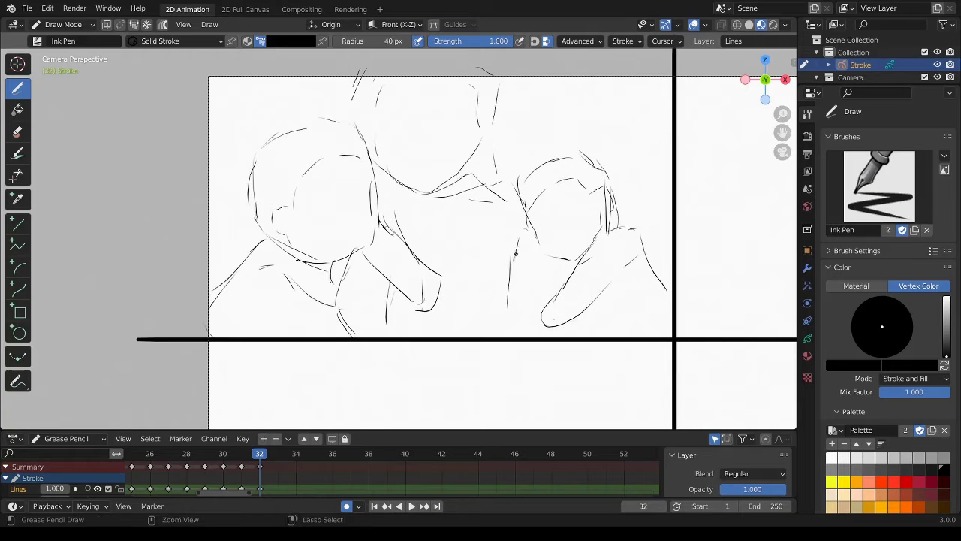
pyautogui.moveTo(514, 258); pyautogui.dragTo(518, 218)
pyautogui.moveTo(540, 255); pyautogui.dragTo(536, 287)
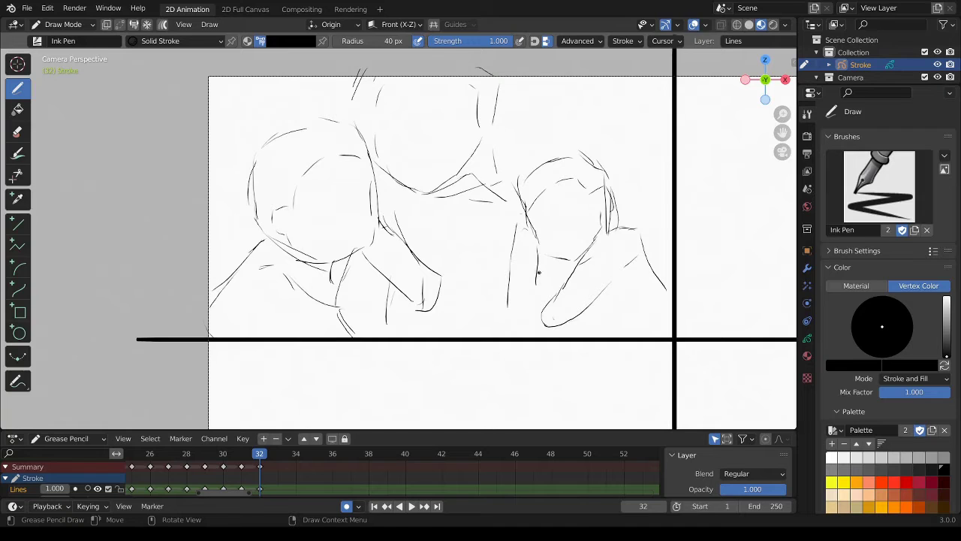
pyautogui.moveTo(533, 234)
pyautogui.mouseDown()
pyautogui.moveTo(537, 297)
pyautogui.moveTo(512, 322)
pyautogui.mouseUp()
pyautogui.moveTo(569, 262); pyautogui.dragTo(621, 332)
# Step: Redraw a shoulder segment and forearm, extend the contour, and continue the face outline
pyautogui.moveTo(505, 202)
pyautogui.keyDown('ctrl'); pyautogui.mouseDown()
pyautogui.moveTo(450, 186)
pyautogui.moveTo(515, 181)
pyautogui.mouseUp(); pyautogui.keyUp('ctrl')
pyautogui.moveTo(594, 296); pyautogui.dragTo(622, 335)
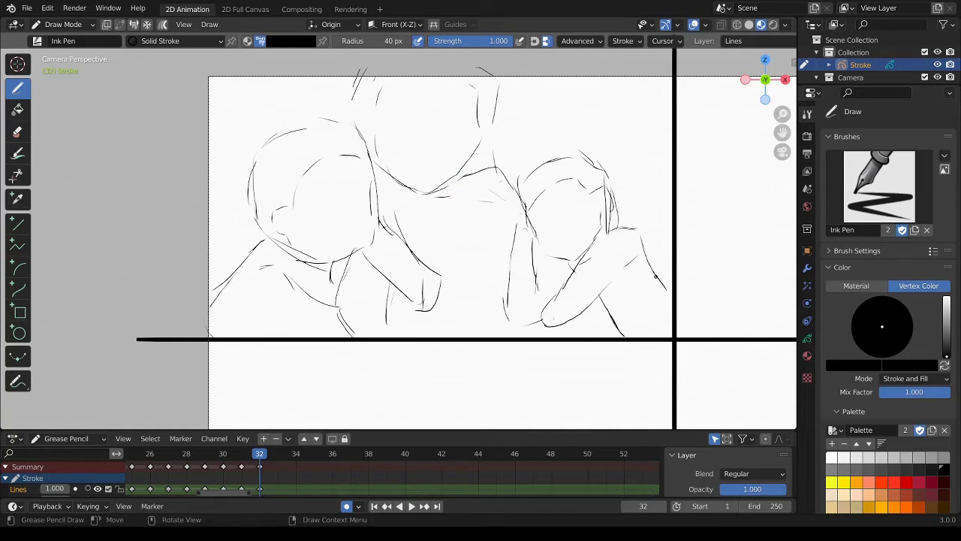
pyautogui.moveTo(655, 277); pyautogui.dragTo(670, 293)
pyautogui.moveTo(636, 259); pyautogui.dragTo(600, 298)
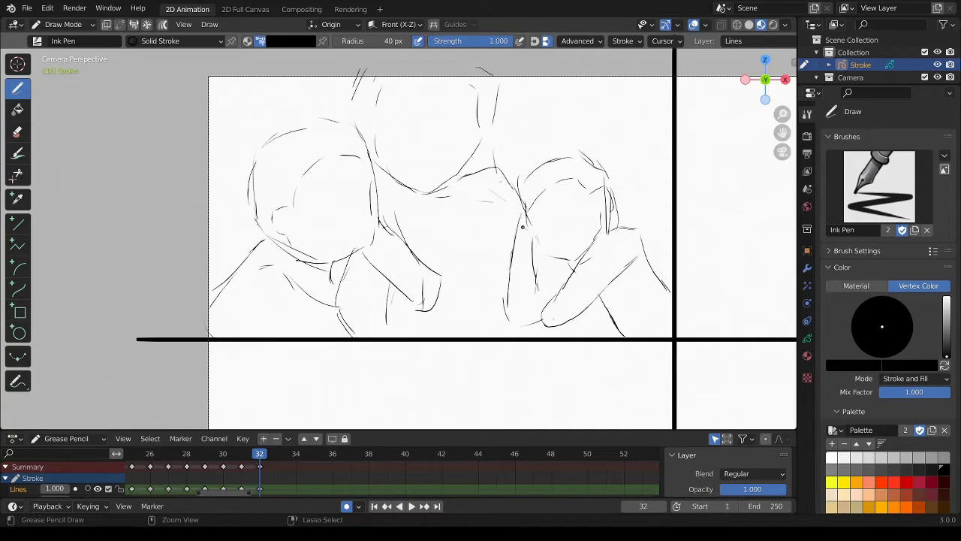
pyautogui.moveTo(524, 201); pyautogui.dragTo(531, 223)
# Step: Redraw the right child's lower face, ear and hair, and draw an open mouth
pyautogui.hotkey('ctrl', 'z')
pyautogui.moveTo(530, 227)
pyautogui.mouseDown()
pyautogui.moveTo(559, 258)
pyautogui.moveTo(593, 235)
pyautogui.mouseUp()
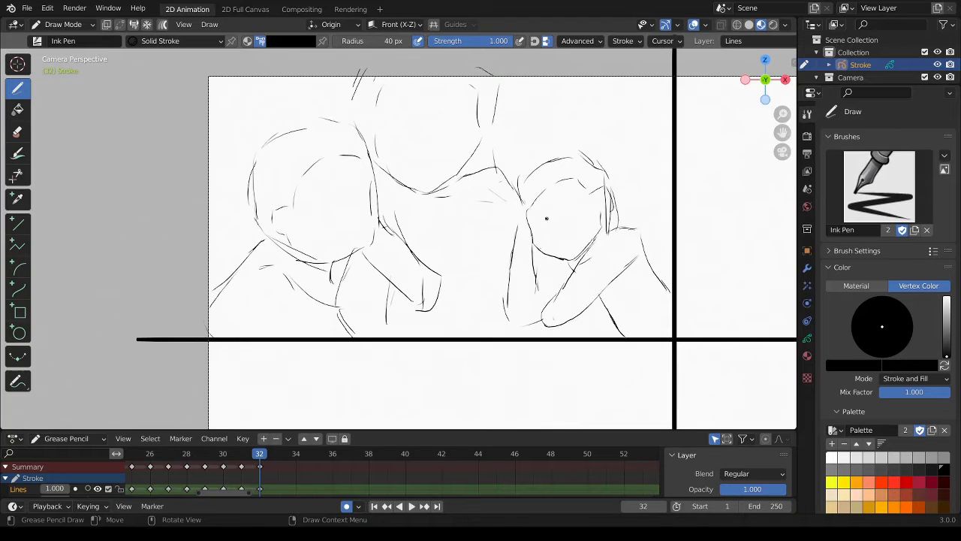
pyautogui.moveTo(547, 220)
pyautogui.mouseDown()
pyautogui.moveTo(549, 230)
pyautogui.moveTo(547, 220)
pyautogui.moveTo(559, 223)
pyautogui.moveTo(547, 221)
pyautogui.moveTo(558, 177)
pyautogui.moveTo(620, 219)
pyautogui.mouseUp()
pyautogui.moveTo(590, 185); pyautogui.dragTo(617, 229)
pyautogui.moveTo(550, 239)
pyautogui.mouseDown()
pyautogui.moveTo(574, 241)
pyautogui.moveTo(560, 248)
pyautogui.moveTo(539, 216)
pyautogui.moveTo(575, 198)
pyautogui.moveTo(562, 210)
pyautogui.moveTo(568, 192)
pyautogui.moveTo(534, 223)
pyautogui.moveTo(579, 199)
pyautogui.mouseUp()
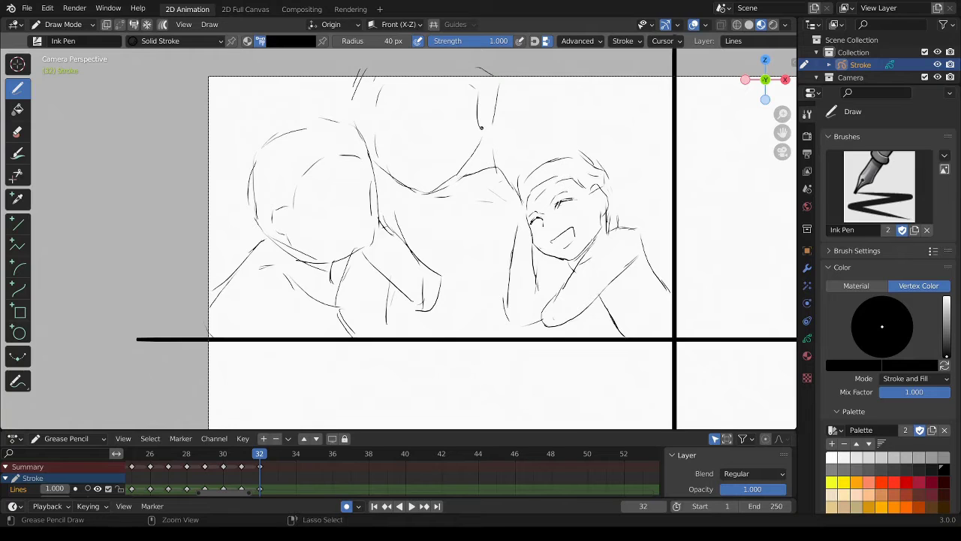
# Step: Undo a stroke at the middle figure's neck and add cheek strokes to the right child
pyautogui.hotkey('ctrl', 'z')
pyautogui.moveTo(458, 173); pyautogui.dragTo(479, 167)
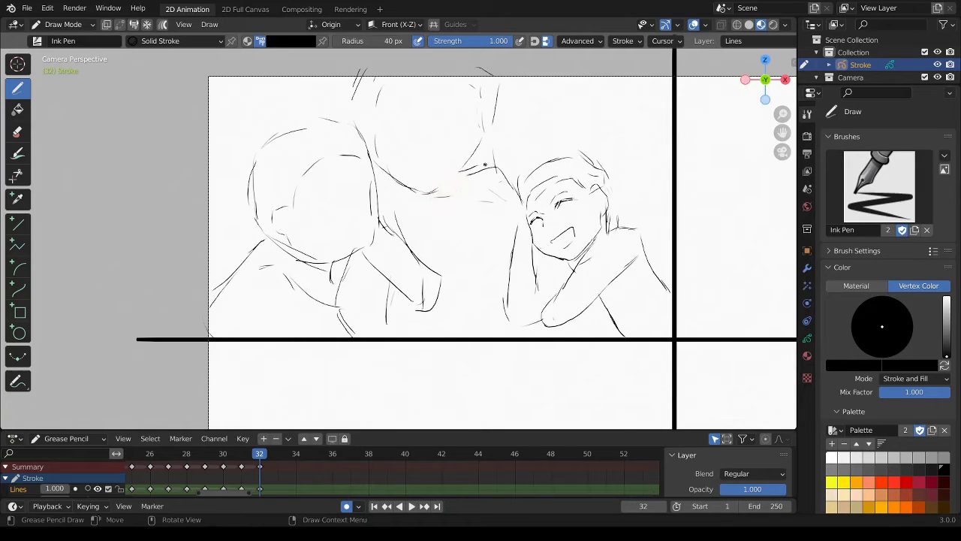
pyautogui.moveTo(519, 219); pyautogui.dragTo(517, 235)
# Step: Erase and redraw the neck curve and shoulder lines beside the right child's face
pyautogui.moveTo(465, 179)
pyautogui.keyDown('ctrl'); pyautogui.mouseDown()
pyautogui.moveTo(441, 193)
pyautogui.moveTo(448, 189)
pyautogui.mouseUp(); pyautogui.keyUp('ctrl')
pyautogui.moveTo(390, 173)
pyautogui.mouseDown()
pyautogui.moveTo(391, 203)
pyautogui.moveTo(379, 199)
pyautogui.moveTo(382, 178)
pyautogui.mouseUp()
pyautogui.moveTo(468, 172)
pyautogui.keyDown('ctrl'); pyautogui.mouseDown()
pyautogui.moveTo(490, 178)
pyautogui.moveTo(495, 164)
pyautogui.moveTo(526, 214)
pyautogui.mouseUp(); pyautogui.keyUp('ctrl')
pyautogui.moveTo(505, 177); pyautogui.dragTo(520, 206)
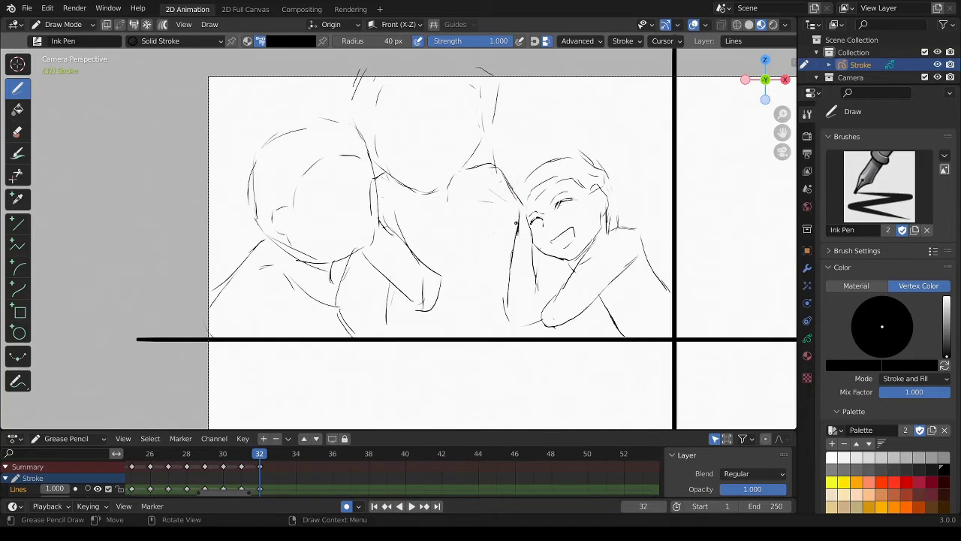
pyautogui.moveTo(538, 295); pyautogui.dragTo(545, 306)
pyautogui.moveTo(485, 195); pyautogui.dragTo(514, 262)
pyautogui.moveTo(449, 184); pyautogui.dragTo(451, 213)
pyautogui.hotkey('ctrl', 'z')
# Step: Redraw the shoulder curve and ink the middle boy's head outline, chin and open mouth
pyautogui.moveTo(380, 171)
pyautogui.mouseDown()
pyautogui.moveTo(421, 181)
pyautogui.moveTo(455, 173)
pyautogui.moveTo(483, 128)
pyautogui.moveTo(475, 85)
pyautogui.moveTo(475, 132)
pyautogui.moveTo(448, 179)
pyautogui.mouseUp()
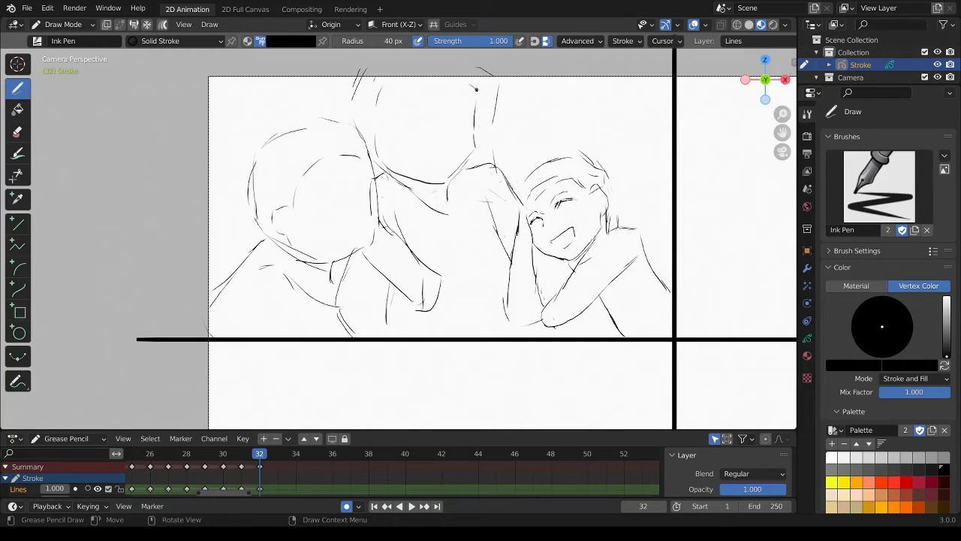
pyautogui.moveTo(478, 91)
pyautogui.mouseDown()
pyautogui.moveTo(404, 73)
pyautogui.moveTo(364, 133)
pyautogui.mouseUp()
pyautogui.moveTo(486, 127)
pyautogui.keyDown('ctrl'); pyautogui.mouseDown()
pyautogui.moveTo(481, 63)
pyautogui.moveTo(477, 97)
pyautogui.mouseUp(); pyautogui.keyUp('ctrl')
pyautogui.moveTo(359, 68); pyautogui.dragTo(350, 125)
pyautogui.moveTo(442, 125)
pyautogui.mouseDown()
pyautogui.moveTo(444, 139)
pyautogui.moveTo(475, 139)
pyautogui.moveTo(449, 177)
pyautogui.mouseUp()
pyautogui.moveTo(476, 147); pyautogui.dragTo(440, 185)
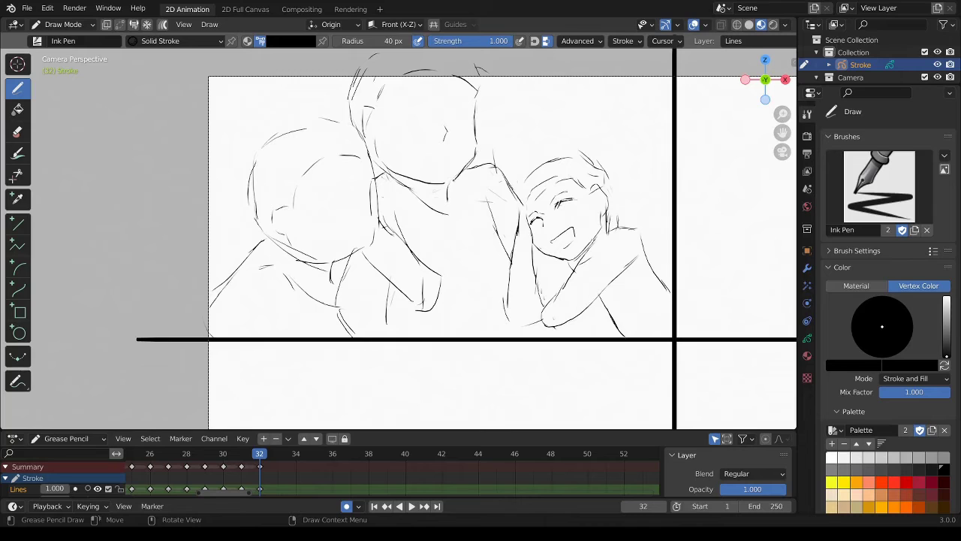
pyautogui.moveTo(424, 150)
pyautogui.mouseDown()
pyautogui.moveTo(423, 178)
pyautogui.moveTo(449, 172)
pyautogui.mouseUp()
# Step: Draw and refine the middle boy's wide eyes, face edge and jaw line
pyautogui.moveTo(393, 112); pyautogui.dragTo(401, 109)
pyautogui.moveTo(465, 110); pyautogui.dragTo(464, 126)
pyautogui.press('ctrl')
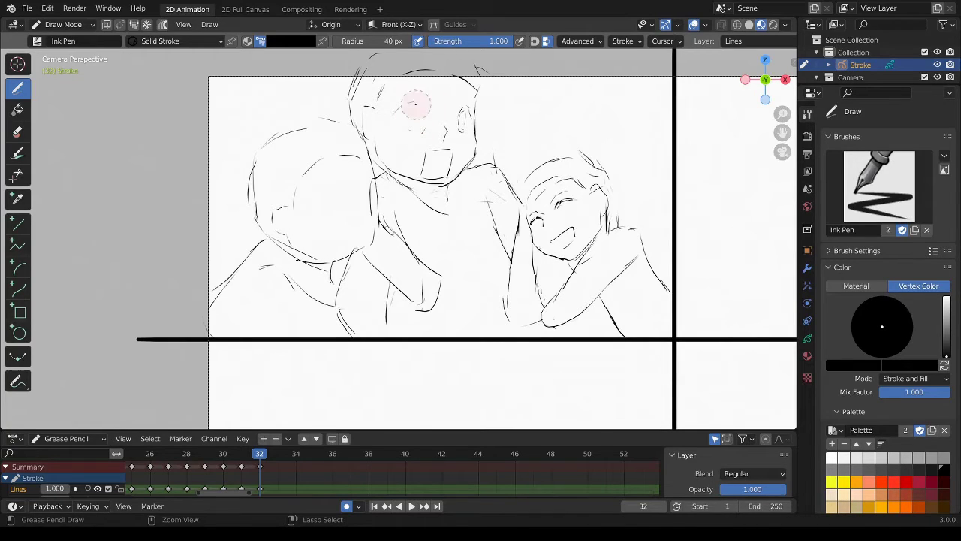
pyautogui.moveTo(410, 101)
pyautogui.mouseDown()
pyautogui.moveTo(465, 121)
pyautogui.moveTo(470, 113)
pyautogui.mouseUp()
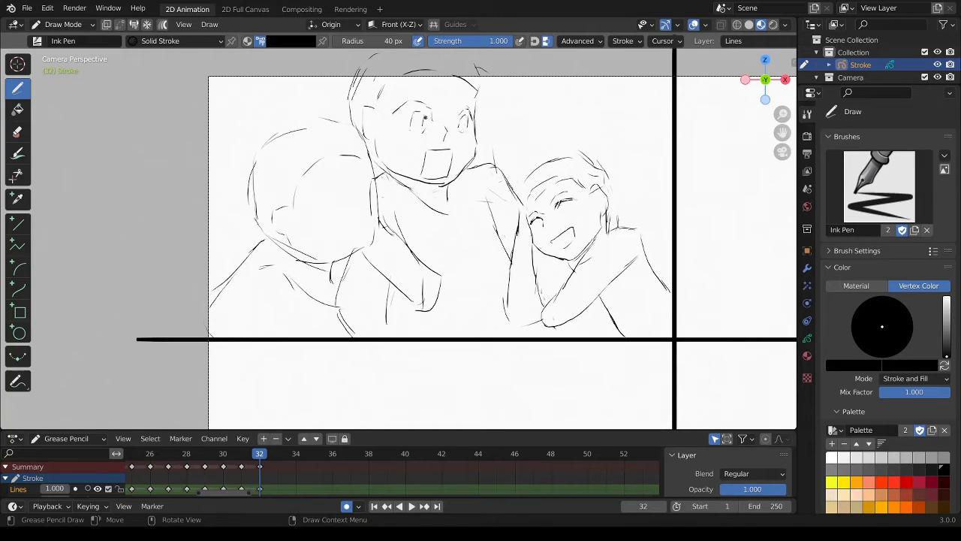
pyautogui.moveTo(411, 105)
pyautogui.mouseDown()
pyautogui.moveTo(406, 124)
pyautogui.moveTo(427, 126)
pyautogui.moveTo(422, 116)
pyautogui.moveTo(425, 131)
pyautogui.mouseUp()
pyautogui.moveTo(365, 134)
pyautogui.keyDown('ctrl'); pyautogui.mouseDown()
pyautogui.moveTo(371, 102)
pyautogui.moveTo(373, 139)
pyautogui.mouseUp(); pyautogui.keyUp('ctrl')
pyautogui.moveTo(385, 170)
pyautogui.mouseDown()
pyautogui.moveTo(413, 179)
pyautogui.moveTo(439, 158)
pyautogui.moveTo(431, 152)
pyautogui.moveTo(428, 166)
pyautogui.moveTo(440, 162)
pyautogui.moveTo(445, 174)
pyautogui.moveTo(450, 155)
pyautogui.mouseUp()
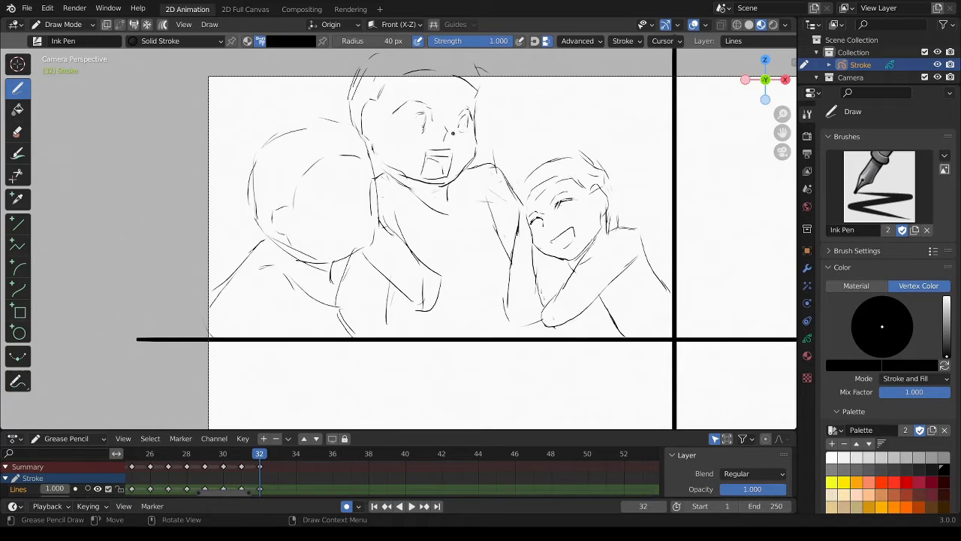
pyautogui.moveTo(412, 128); pyautogui.dragTo(425, 134)
pyautogui.moveTo(461, 101)
pyautogui.mouseDown()
pyautogui.moveTo(470, 105)
pyautogui.moveTo(462, 129)
pyautogui.moveTo(424, 124)
pyautogui.mouseUp()
# Step: Dot the boy's pupil, refine his left eye, and tidy the shoulder and arm lines
pyautogui.click(415, 129)
pyautogui.moveTo(414, 111)
pyautogui.mouseDown()
pyautogui.moveTo(417, 131)
pyautogui.moveTo(423, 123)
pyautogui.moveTo(465, 128)
pyautogui.moveTo(469, 117)
pyautogui.moveTo(465, 134)
pyautogui.mouseUp()
pyautogui.moveTo(416, 92); pyautogui.dragTo(392, 101)
pyautogui.moveTo(364, 217)
pyautogui.keyDown('ctrl'); pyautogui.mouseDown()
pyautogui.moveTo(376, 159)
pyautogui.moveTo(362, 252)
pyautogui.moveTo(334, 254)
pyautogui.mouseUp(); pyautogui.keyUp('ctrl')
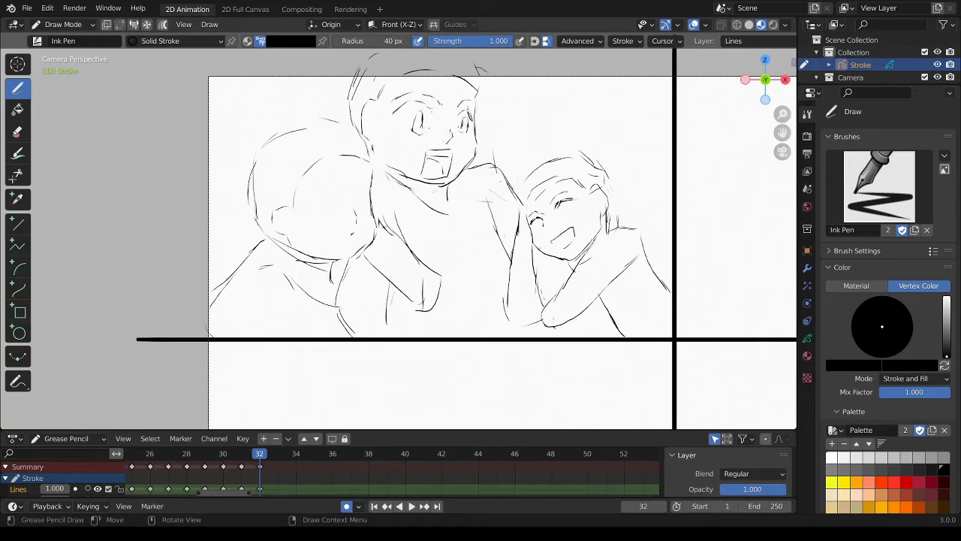
pyautogui.moveTo(349, 238); pyautogui.dragTo(348, 247)
# Step: Draw the left child's face curve and an eyebrow above the eye
pyautogui.moveTo(314, 204)
pyautogui.mouseDown()
pyautogui.moveTo(365, 193)
pyautogui.moveTo(366, 203)
pyautogui.moveTo(333, 213)
pyautogui.mouseUp()
pyautogui.moveTo(328, 180); pyautogui.dragTo(340, 179)
pyautogui.moveTo(371, 175); pyautogui.dragTo(366, 185)
# Step: Erase stray strokes near the lower panel border and along the left child's cheek
pyautogui.moveTo(333, 318)
pyautogui.keyDown('ctrl'); pyautogui.mouseDown()
pyautogui.moveTo(382, 307)
pyautogui.moveTo(378, 332)
pyautogui.mouseUp(); pyautogui.keyUp('ctrl')
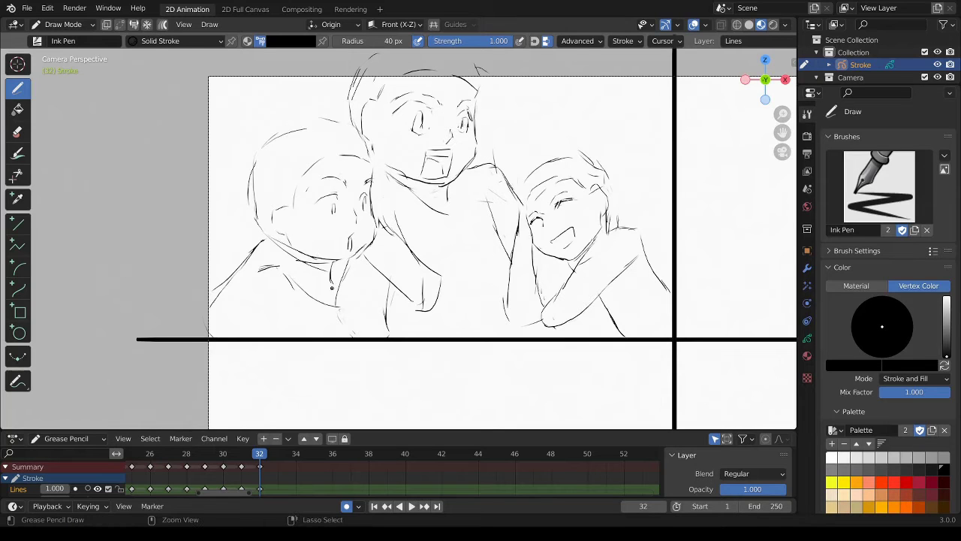
pyautogui.keyDown('ctrl'); pyautogui.moveTo(311, 299); pyautogui.dragTo(356, 338); pyautogui.keyUp('ctrl')
pyautogui.moveTo(336, 287); pyautogui.dragTo(334, 315)
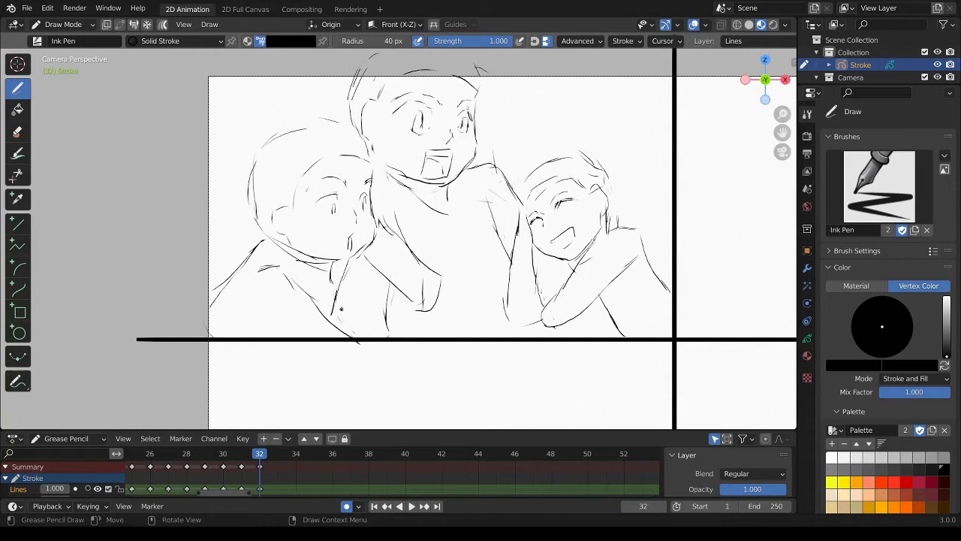
pyautogui.moveTo(254, 311); pyautogui.dragTo(256, 331)
pyautogui.moveTo(376, 248)
pyautogui.keyDown('ctrl'); pyautogui.mouseDown()
pyautogui.moveTo(366, 186)
pyautogui.moveTo(372, 221)
pyautogui.moveTo(350, 259)
pyautogui.mouseUp(); pyautogui.keyUp('ctrl')
# Step: Redraw the three children's head outlines and give the left boy a mouth
pyautogui.moveTo(368, 187); pyautogui.dragTo(370, 144)
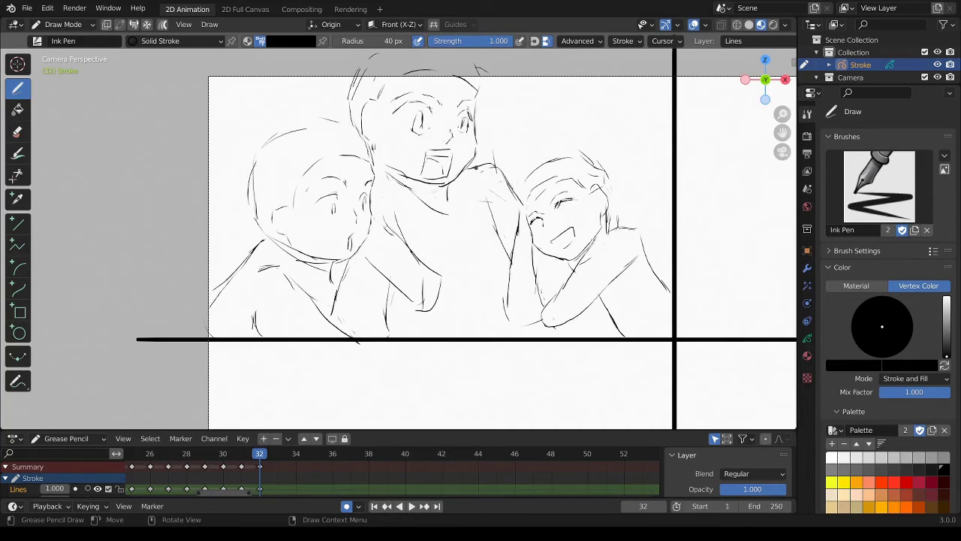
pyautogui.moveTo(531, 174); pyautogui.dragTo(517, 196)
pyautogui.moveTo(601, 96); pyautogui.dragTo(605, 162)
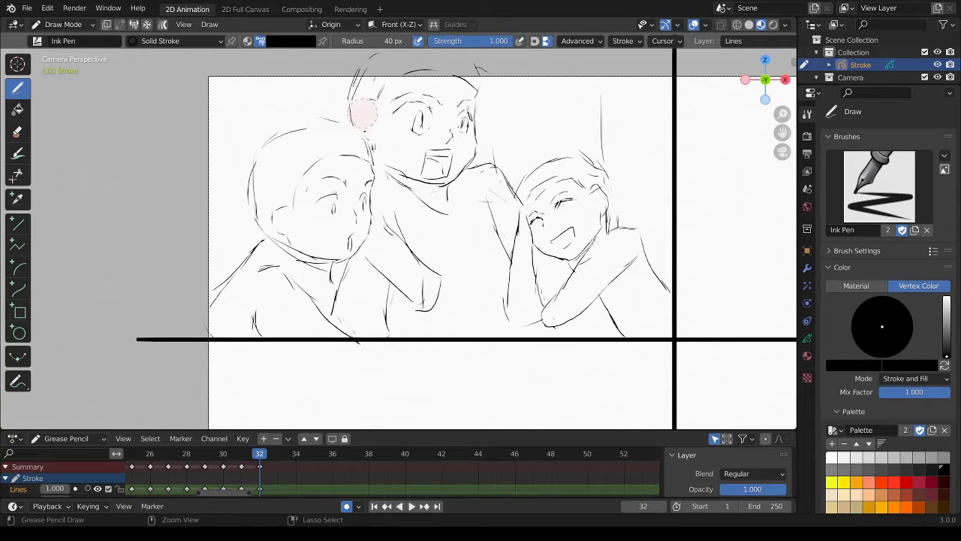
pyautogui.moveTo(365, 108)
pyautogui.keyDown('ctrl'); pyautogui.mouseDown()
pyautogui.moveTo(368, 142)
pyautogui.moveTo(353, 132)
pyautogui.mouseUp(); pyautogui.keyUp('ctrl')
pyautogui.moveTo(368, 56); pyautogui.dragTo(355, 135)
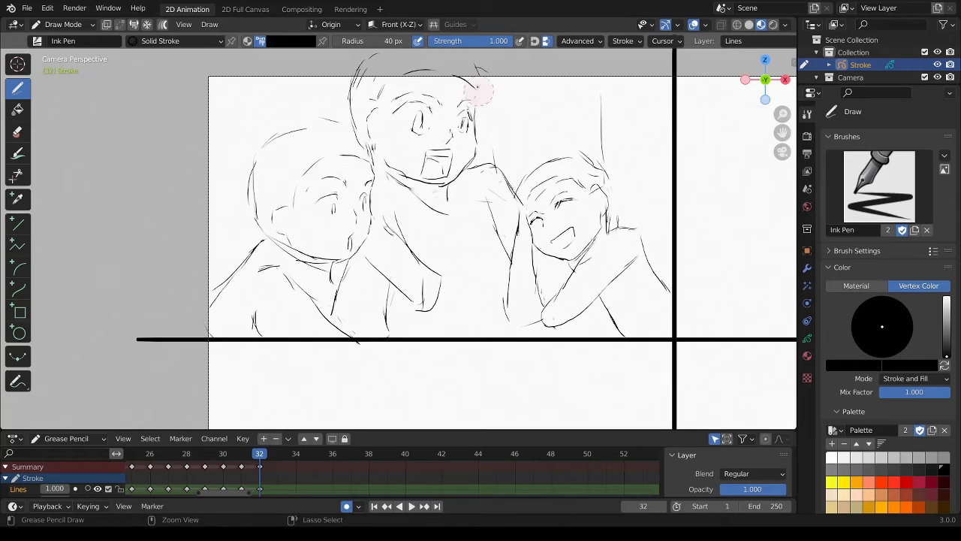
pyautogui.keyDown('ctrl'); pyautogui.moveTo(481, 84); pyautogui.dragTo(464, 98); pyautogui.keyUp('ctrl')
pyautogui.moveTo(385, 90); pyautogui.dragTo(425, 68)
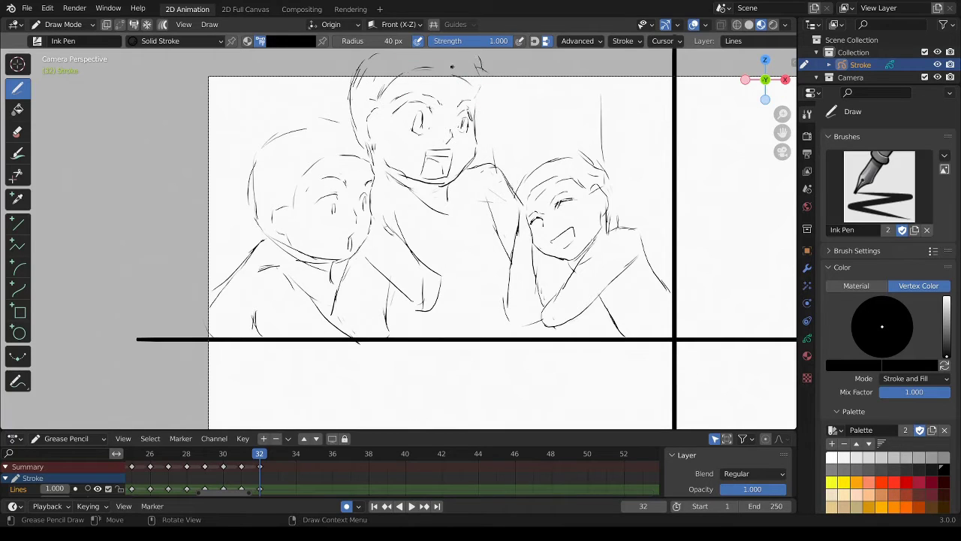
pyautogui.moveTo(331, 139)
pyautogui.keyDown('ctrl'); pyautogui.mouseDown()
pyautogui.moveTo(334, 122)
pyautogui.moveTo(248, 146)
pyautogui.mouseUp(); pyautogui.keyUp('ctrl')
pyautogui.moveTo(317, 236); pyautogui.dragTo(322, 242)
# Step: Pan the view down to the empty lower storyboard panel
pyautogui.keyDown('shift'); pyautogui.moveTo(474, 341); pyautogui.dragTo(473, 318, button='middle'); pyautogui.keyUp('shift')
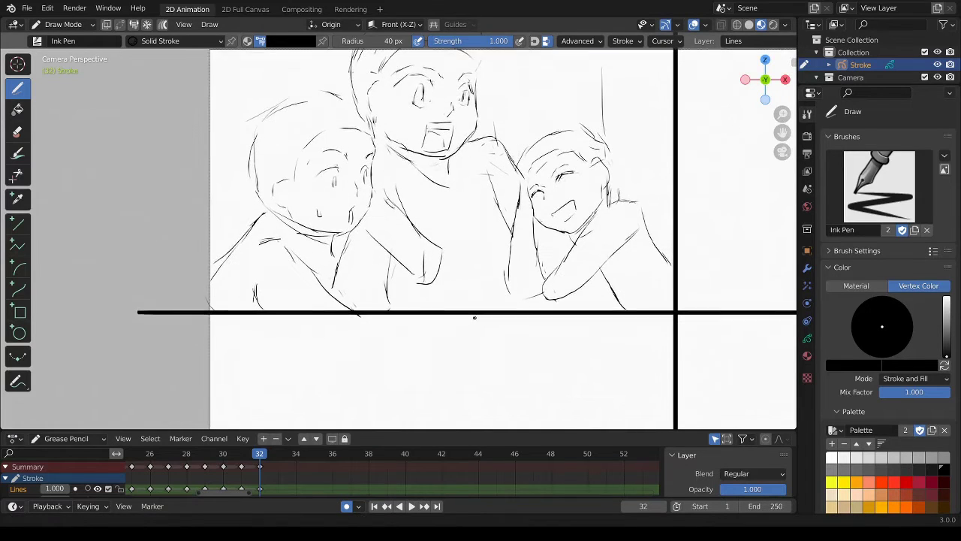
pyautogui.keyDown('shift'); pyautogui.moveTo(452, 376); pyautogui.dragTo(456, 141, button='middle'); pyautogui.keyUp('shift')
pyautogui.keyDown('shift'); pyautogui.moveTo(459, 178); pyautogui.dragTo(418, 183, button='middle'); pyautogui.keyUp('shift')
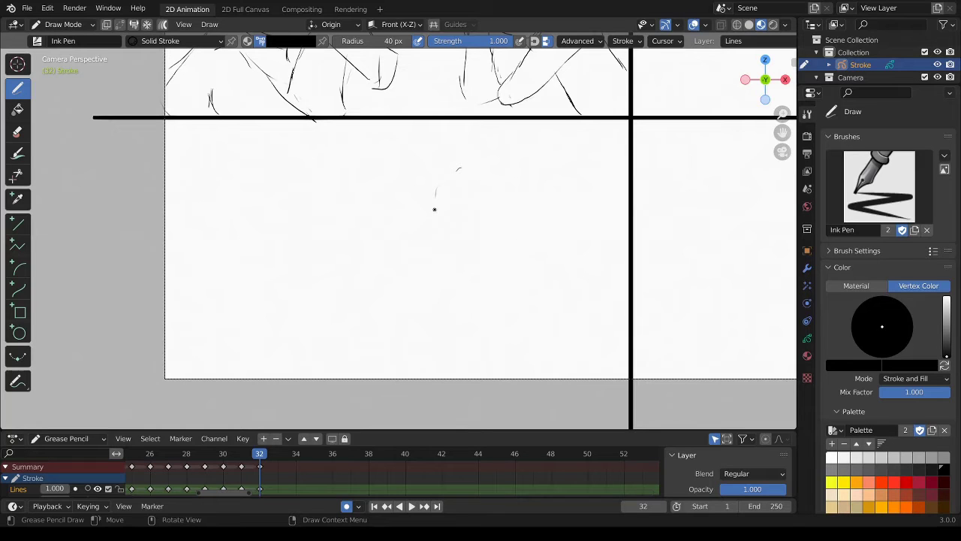
# Step: Sketch the right figure's head oval and long body lines
pyautogui.moveTo(434, 209); pyautogui.dragTo(448, 236)
pyautogui.moveTo(473, 174)
pyautogui.mouseDown()
pyautogui.moveTo(508, 212)
pyautogui.moveTo(494, 241)
pyautogui.mouseUp()
pyautogui.moveTo(434, 241); pyautogui.dragTo(442, 303)
pyautogui.moveTo(533, 225); pyautogui.dragTo(559, 335)
pyautogui.moveTo(432, 247); pyautogui.dragTo(438, 338)
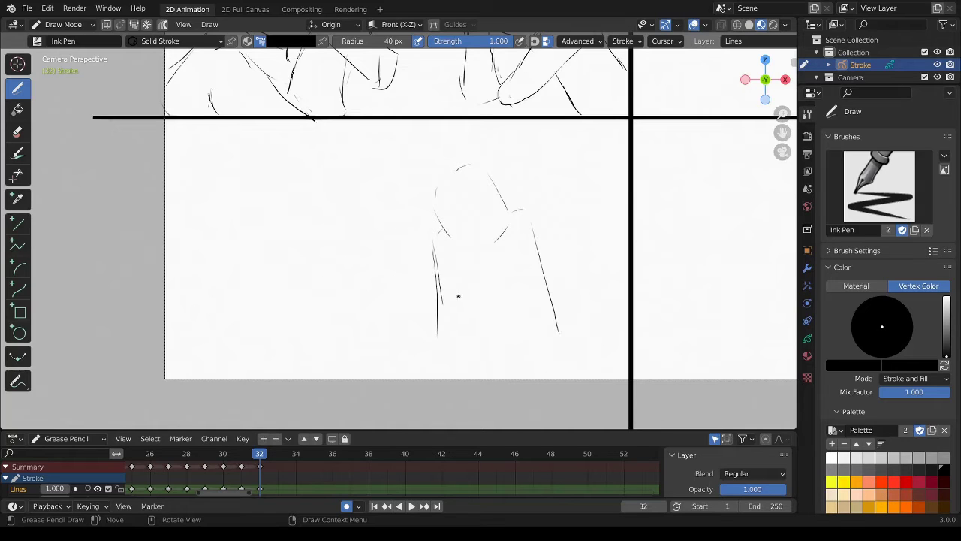
pyautogui.moveTo(459, 292); pyautogui.dragTo(476, 366)
pyautogui.moveTo(556, 319); pyautogui.dragTo(563, 366)
# Step: Sketch a second head on the left with shoulders and torso down to the panel bottom
pyautogui.moveTo(291, 167)
pyautogui.mouseDown()
pyautogui.moveTo(332, 152)
pyautogui.moveTo(357, 204)
pyautogui.moveTo(286, 182)
pyautogui.moveTo(310, 228)
pyautogui.mouseUp()
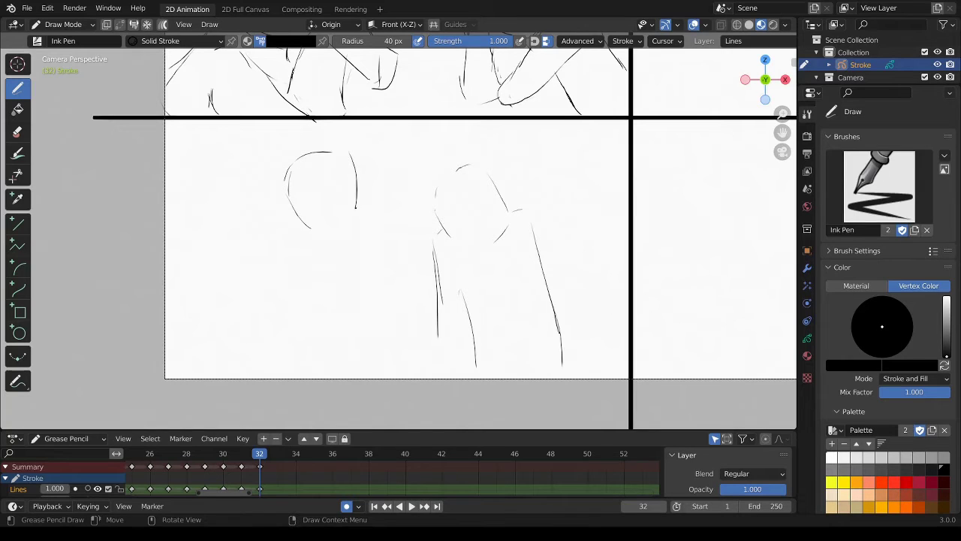
pyautogui.moveTo(357, 204)
pyautogui.mouseDown()
pyautogui.moveTo(357, 217)
pyautogui.moveTo(335, 230)
pyautogui.moveTo(306, 227)
pyautogui.moveTo(277, 248)
pyautogui.moveTo(266, 314)
pyautogui.mouseUp()
pyautogui.moveTo(331, 243); pyautogui.dragTo(356, 243)
pyautogui.moveTo(367, 248)
pyautogui.mouseDown()
pyautogui.moveTo(375, 258)
pyautogui.moveTo(369, 374)
pyautogui.mouseUp()
pyautogui.moveTo(284, 315); pyautogui.dragTo(281, 380)
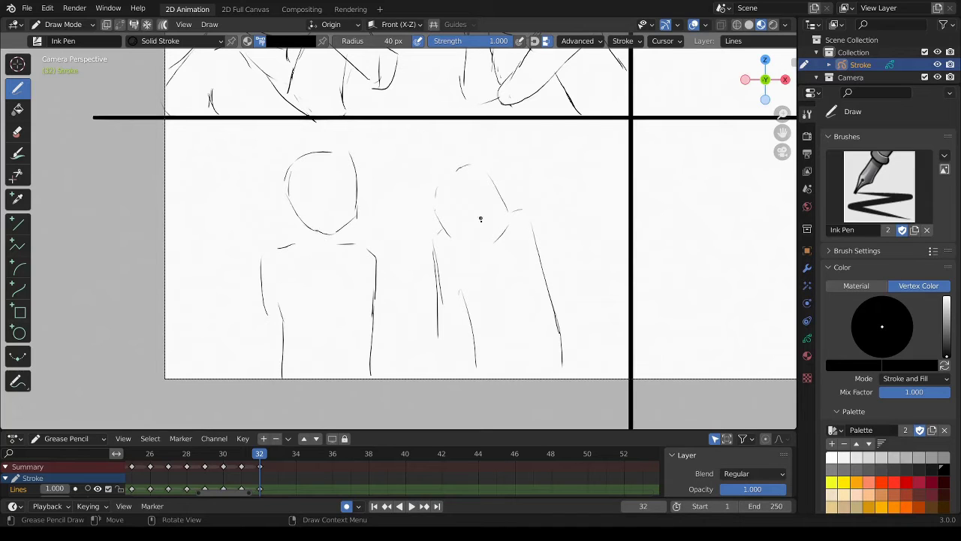
# Step: Add neck, shoulder, arm and base lines to the right figure
pyautogui.moveTo(470, 300); pyautogui.dragTo(441, 241)
pyautogui.moveTo(510, 211)
pyautogui.mouseDown()
pyautogui.moveTo(535, 230)
pyautogui.moveTo(479, 248)
pyautogui.mouseUp()
pyautogui.moveTo(532, 219)
pyautogui.mouseDown()
pyautogui.moveTo(568, 333)
pyautogui.moveTo(524, 372)
pyautogui.mouseUp()
pyautogui.moveTo(461, 285)
pyautogui.mouseDown()
pyautogui.moveTo(475, 344)
pyautogui.moveTo(516, 381)
pyautogui.mouseUp()
pyautogui.moveTo(579, 353); pyautogui.dragTo(570, 371)
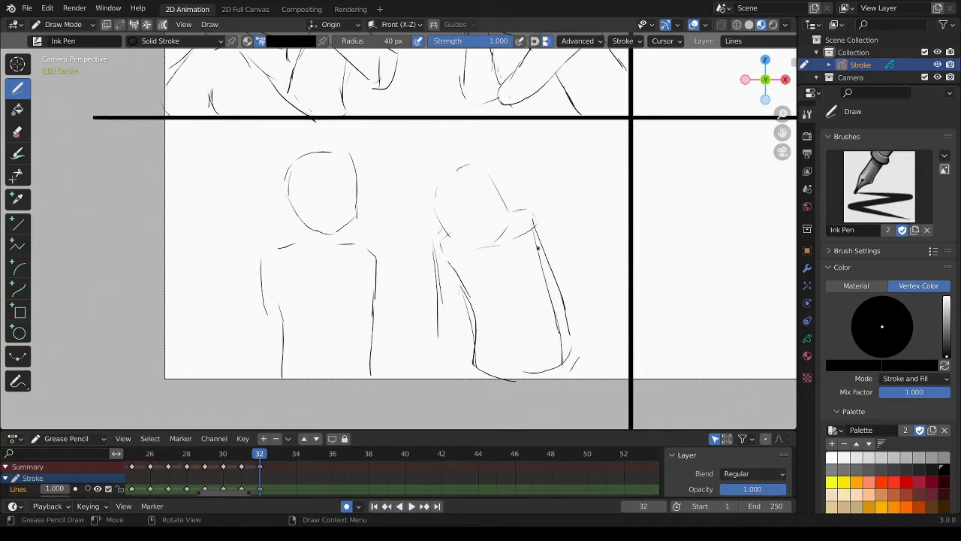
pyautogui.moveTo(533, 273); pyautogui.dragTo(563, 330)
pyautogui.moveTo(525, 213)
pyautogui.mouseDown()
pyautogui.moveTo(547, 253)
pyautogui.moveTo(519, 226)
pyautogui.mouseUp()
# Step: Add arm and leg lines to the right figure, running past the panel edge
pyautogui.moveTo(518, 219)
pyautogui.mouseDown()
pyautogui.moveTo(541, 275)
pyautogui.moveTo(536, 228)
pyautogui.moveTo(557, 273)
pyautogui.mouseUp()
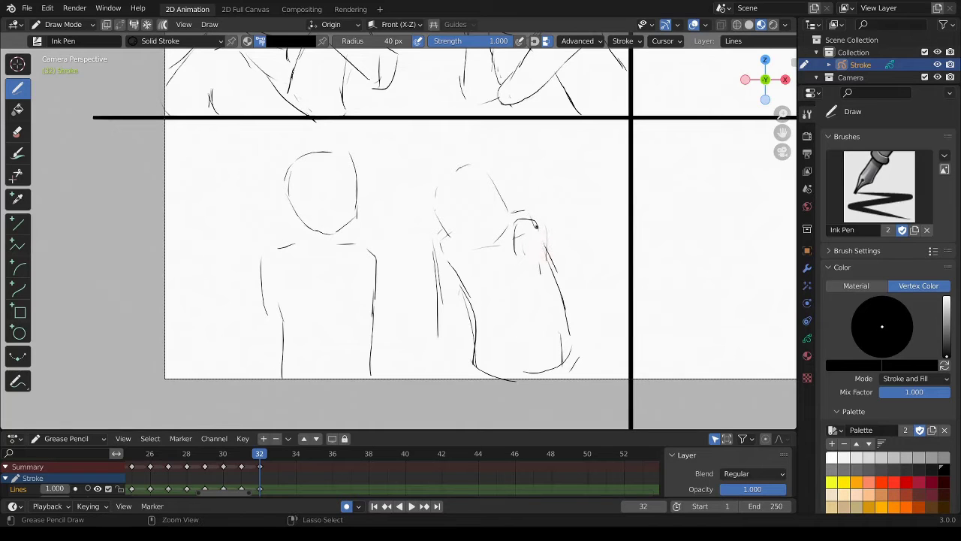
pyautogui.moveTo(515, 235)
pyautogui.mouseDown()
pyautogui.moveTo(518, 310)
pyautogui.moveTo(541, 385)
pyautogui.mouseUp()
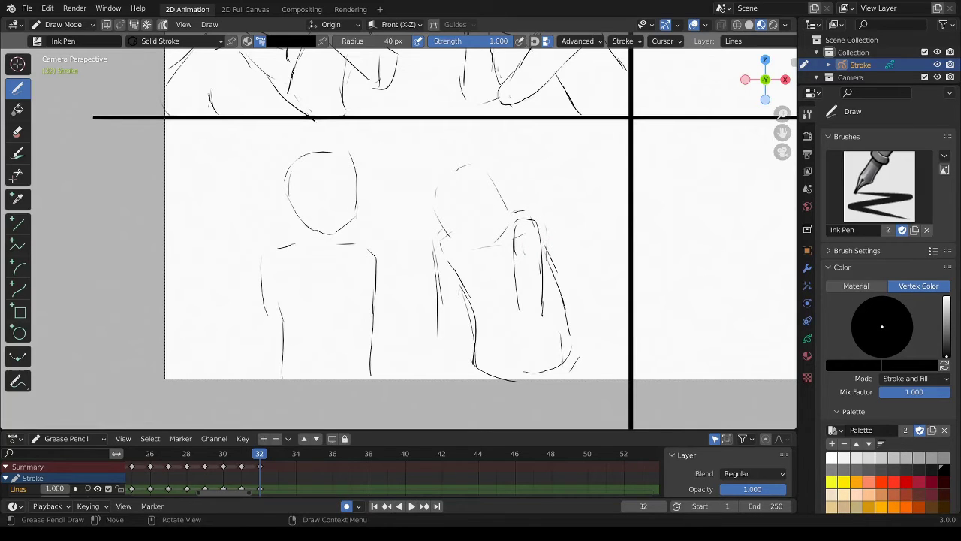
pyautogui.moveTo(517, 309); pyautogui.dragTo(519, 385)
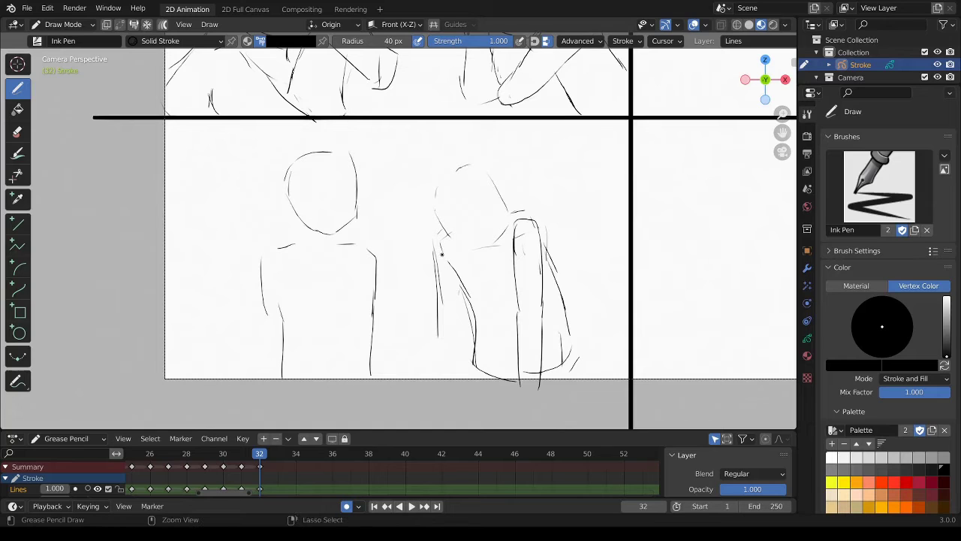
pyautogui.moveTo(440, 238); pyautogui.dragTo(434, 264)
pyautogui.moveTo(436, 239); pyautogui.dragTo(441, 341)
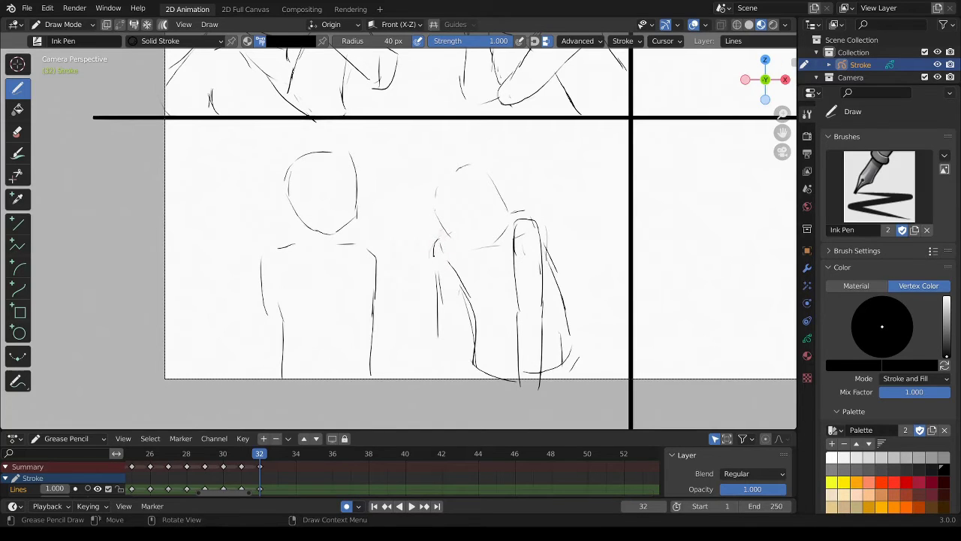
pyautogui.moveTo(461, 284); pyautogui.dragTo(444, 402)
pyautogui.moveTo(457, 340); pyautogui.dragTo(458, 384)
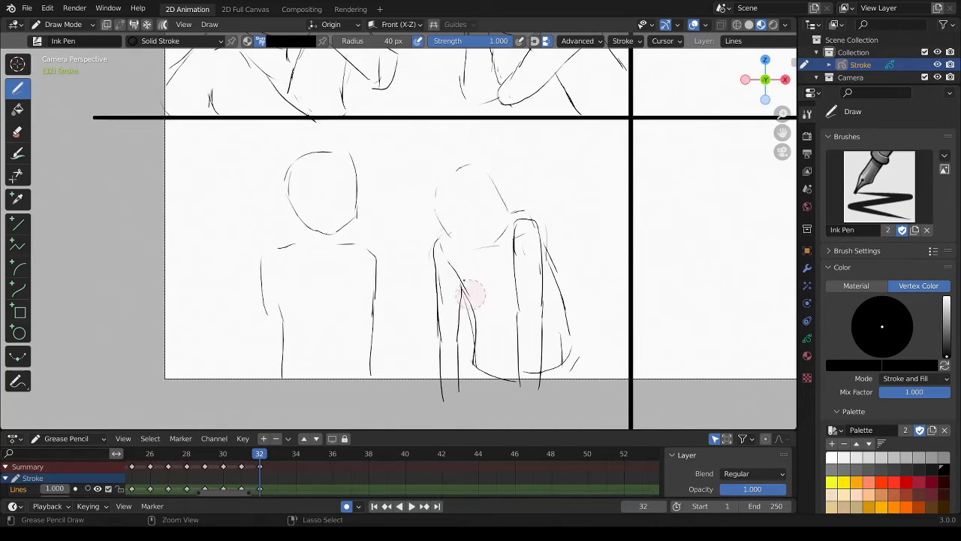
pyautogui.moveTo(443, 244); pyautogui.dragTo(453, 264)
# Step: Redraw the right figure's head outline and draw its hairline
pyautogui.moveTo(450, 176)
pyautogui.mouseDown()
pyautogui.moveTo(438, 216)
pyautogui.moveTo(511, 217)
pyautogui.moveTo(491, 177)
pyautogui.mouseUp()
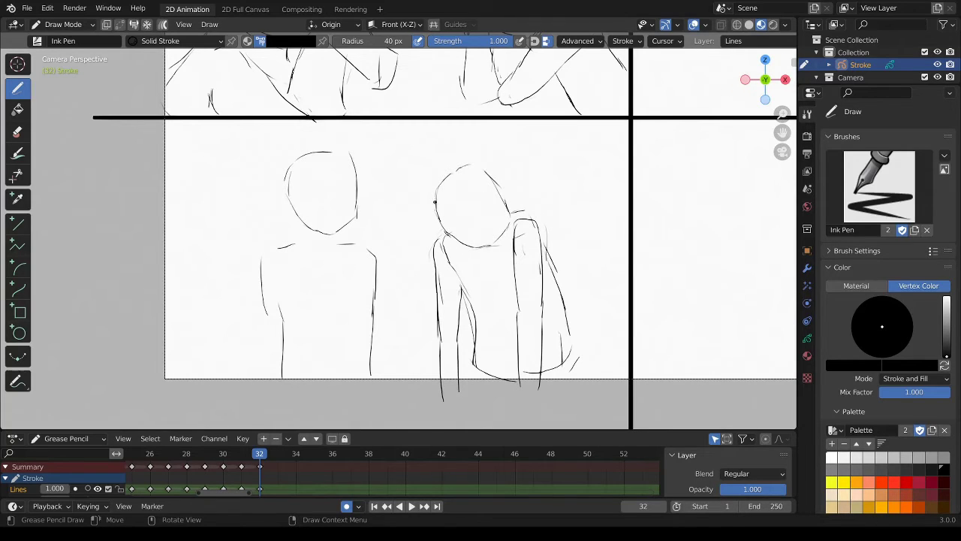
pyautogui.moveTo(435, 202); pyautogui.dragTo(472, 156)
pyautogui.hotkey('ctrl', 'z')
pyautogui.moveTo(436, 187)
pyautogui.mouseDown()
pyautogui.moveTo(473, 158)
pyautogui.moveTo(517, 193)
pyautogui.moveTo(516, 218)
pyautogui.mouseUp()
pyautogui.moveTo(441, 223)
pyautogui.mouseDown()
pyautogui.moveTo(473, 190)
pyautogui.moveTo(507, 218)
pyautogui.mouseUp()
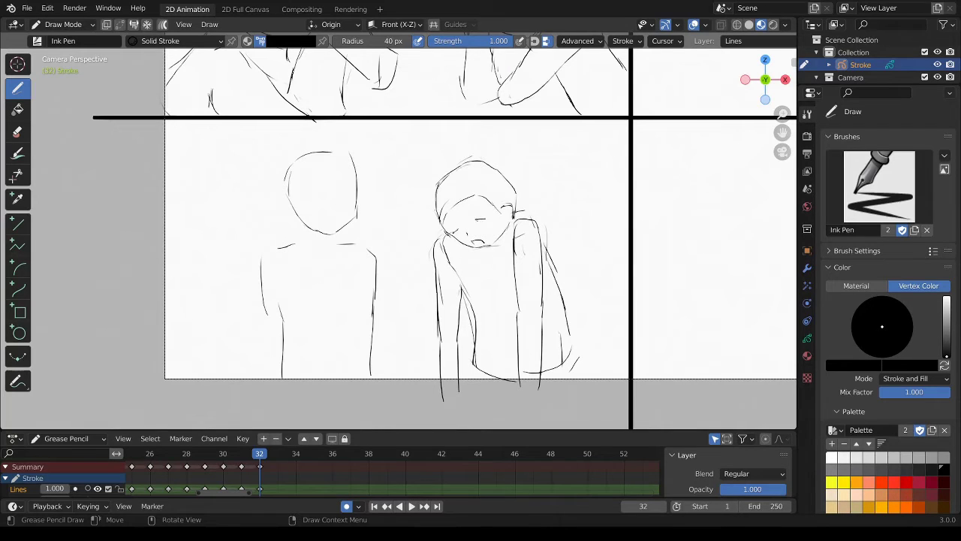
# Step: Replace the closed-eye stroke with a bolder eye mark and draw a new neck-side shoulder contour
pyautogui.hotkey('ctrl', 'z')
pyautogui.click(459, 224)
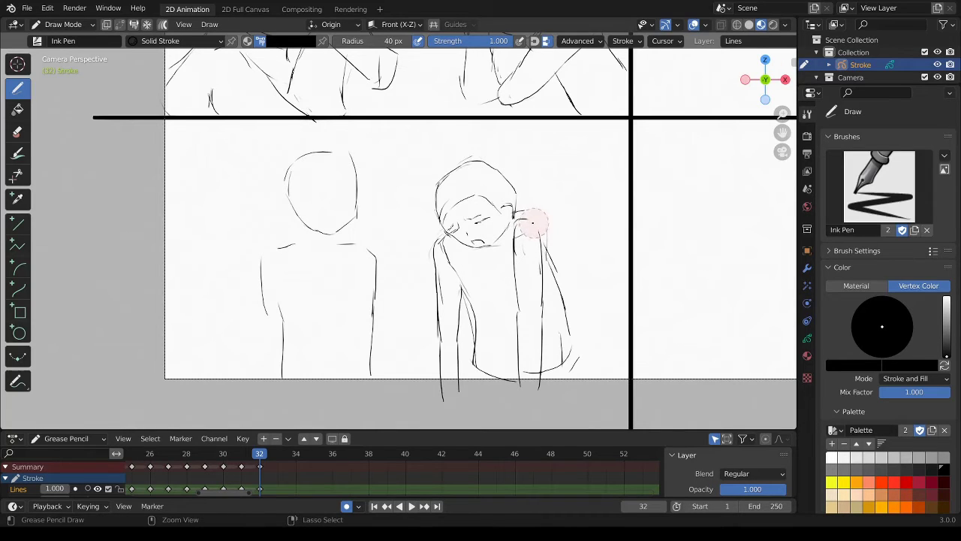
pyautogui.moveTo(532, 222)
pyautogui.keyDown('ctrl'); pyautogui.mouseDown()
pyautogui.moveTo(519, 236)
pyautogui.moveTo(541, 234)
pyautogui.moveTo(533, 241)
pyautogui.moveTo(554, 255)
pyautogui.moveTo(516, 332)
pyautogui.moveTo(515, 395)
pyautogui.mouseUp(); pyautogui.keyUp('ctrl')
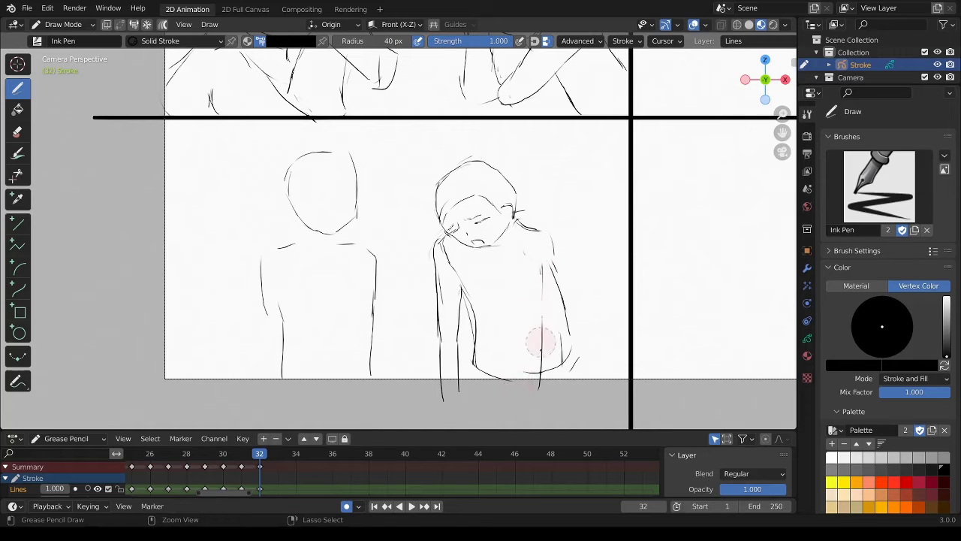
# Step: Erase stray strokes around the right figure's head, shoulders and arm
pyautogui.keyDown('ctrl'); pyautogui.click(539, 281); pyautogui.keyUp('ctrl')
pyautogui.moveTo(526, 230)
pyautogui.mouseDown()
pyautogui.moveTo(533, 283)
pyautogui.moveTo(564, 304)
pyautogui.mouseUp()
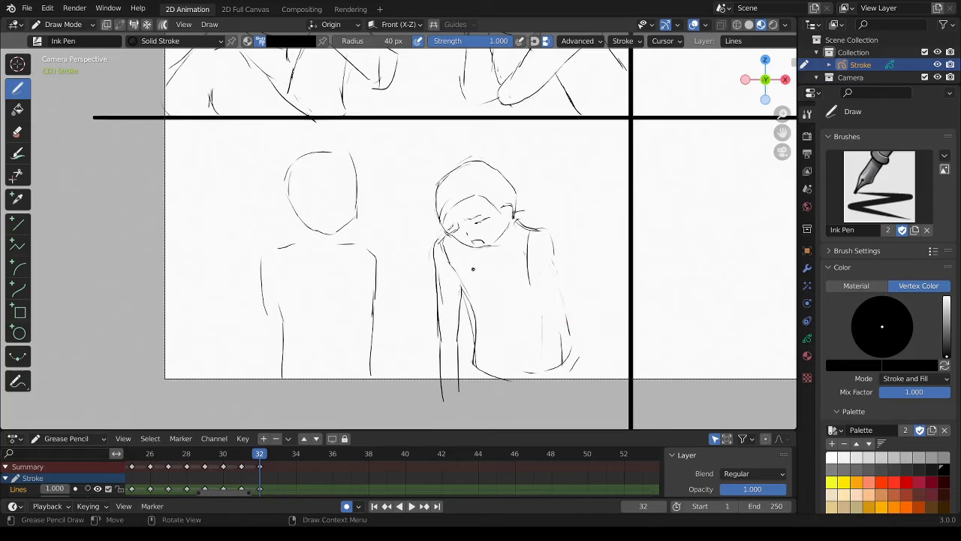
pyautogui.keyDown('ctrl'); pyautogui.moveTo(453, 259); pyautogui.dragTo(443, 236); pyautogui.keyUp('ctrl')
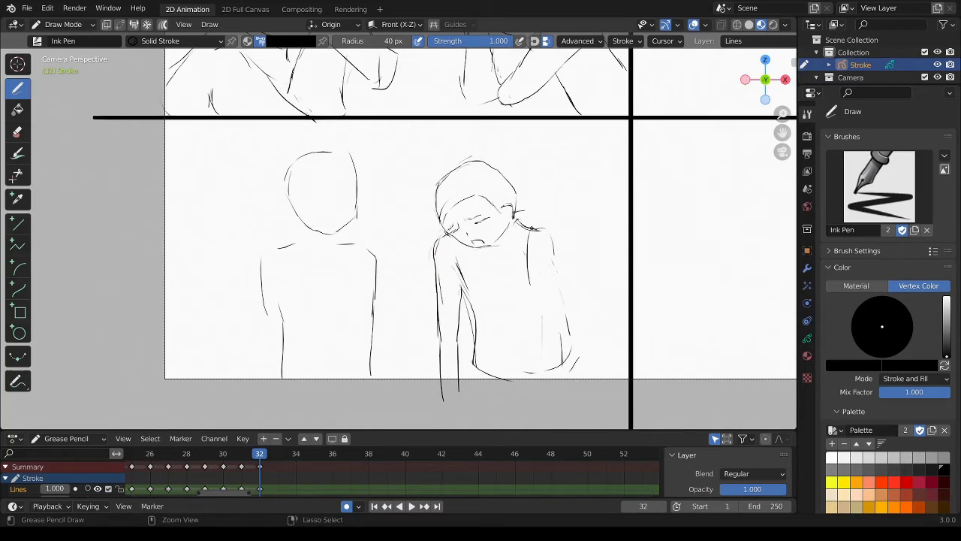
pyautogui.moveTo(532, 224)
pyautogui.keyDown('ctrl'); pyautogui.mouseDown()
pyautogui.moveTo(509, 179)
pyautogui.moveTo(512, 211)
pyautogui.moveTo(552, 231)
pyautogui.mouseUp(); pyautogui.keyUp('ctrl')
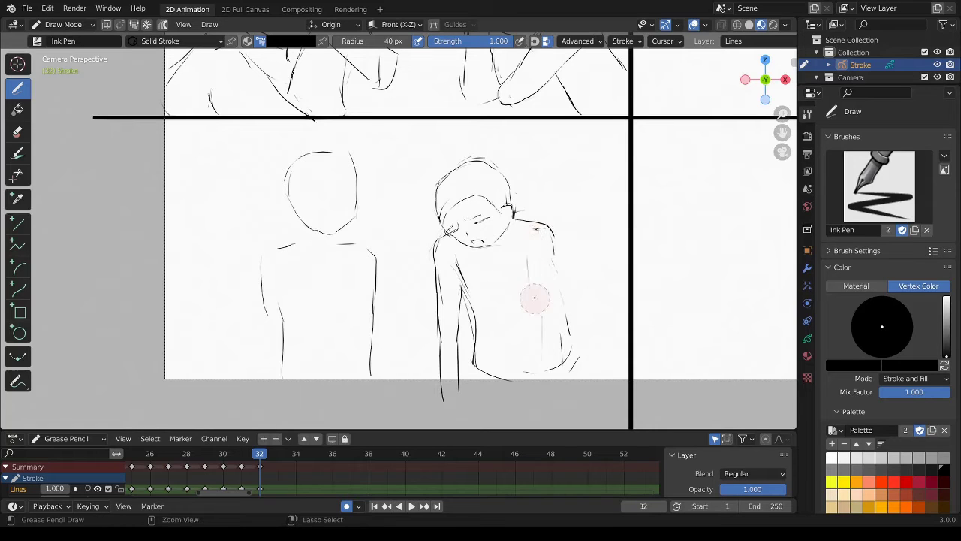
# Step: Redraw and trim the right arm and torso contour and the inner left-arm line
pyautogui.moveTo(554, 268); pyautogui.dragTo(578, 337)
pyautogui.keyDown('ctrl'); pyautogui.moveTo(562, 296); pyautogui.dragTo(553, 305); pyautogui.keyUp('ctrl')
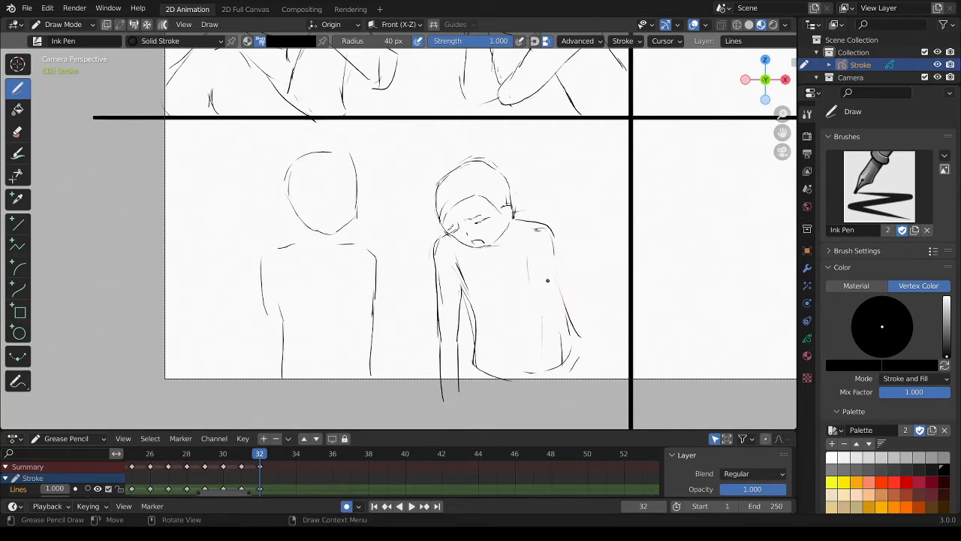
pyautogui.keyDown('ctrl'); pyautogui.moveTo(472, 311); pyautogui.dragTo(473, 339); pyautogui.keyUp('ctrl')
pyautogui.moveTo(463, 291)
pyautogui.mouseDown()
pyautogui.moveTo(485, 339)
pyautogui.moveTo(483, 377)
pyautogui.mouseUp()
# Step: Redraw the right shoulder and arm lines down to the hip, plus short chest and shoulder strokes
pyautogui.moveTo(530, 251); pyautogui.dragTo(566, 369)
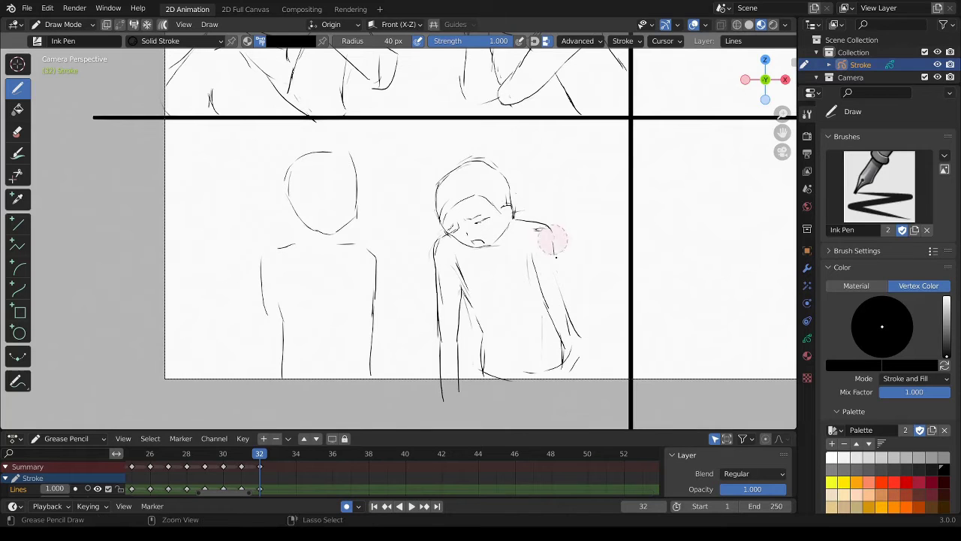
pyautogui.keyDown('ctrl'); pyautogui.moveTo(553, 244); pyautogui.dragTo(553, 230); pyautogui.keyUp('ctrl')
pyautogui.moveTo(540, 235)
pyautogui.mouseDown()
pyautogui.moveTo(541, 276)
pyautogui.moveTo(560, 268)
pyautogui.moveTo(561, 311)
pyautogui.mouseUp()
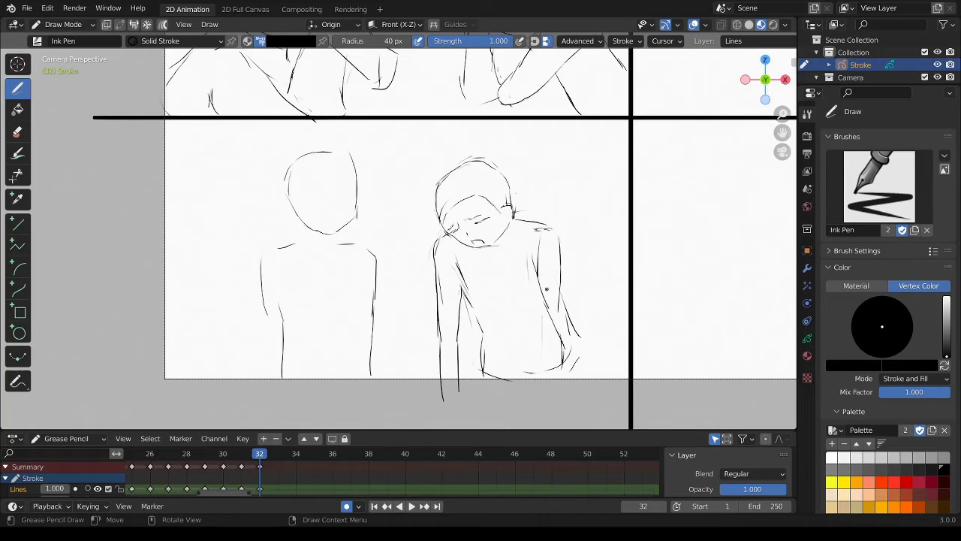
pyautogui.moveTo(539, 259)
pyautogui.keyDown('ctrl'); pyautogui.mouseDown()
pyautogui.moveTo(539, 236)
pyautogui.moveTo(534, 276)
pyautogui.mouseUp(); pyautogui.keyUp('ctrl')
pyautogui.moveTo(543, 325); pyautogui.dragTo(539, 381)
pyautogui.moveTo(556, 306); pyautogui.dragTo(560, 381)
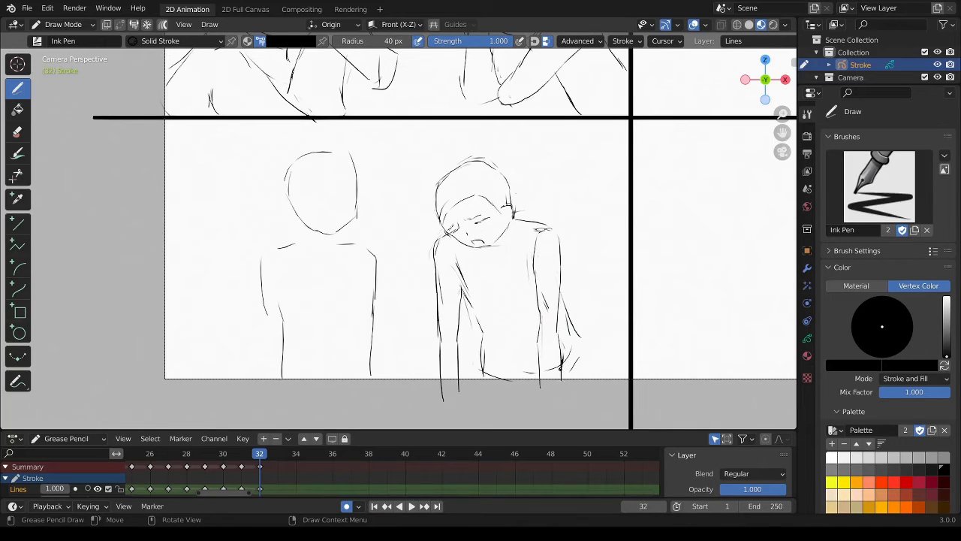
pyautogui.moveTo(564, 295); pyautogui.dragTo(573, 366)
pyautogui.moveTo(528, 244); pyautogui.dragTo(529, 257)
pyautogui.moveTo(537, 222); pyautogui.dragTo(547, 226)
# Step: Redraw the left figure's shoulder lines and extend both arms downward
pyautogui.moveTo(295, 246); pyautogui.dragTo(276, 251)
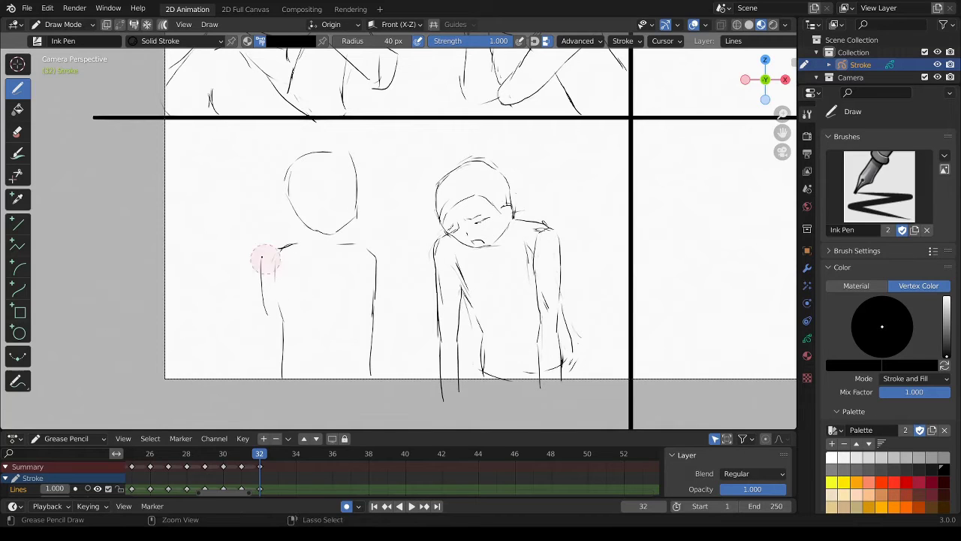
pyautogui.keyDown('ctrl'); pyautogui.moveTo(262, 257); pyautogui.dragTo(263, 385); pyautogui.keyUp('ctrl')
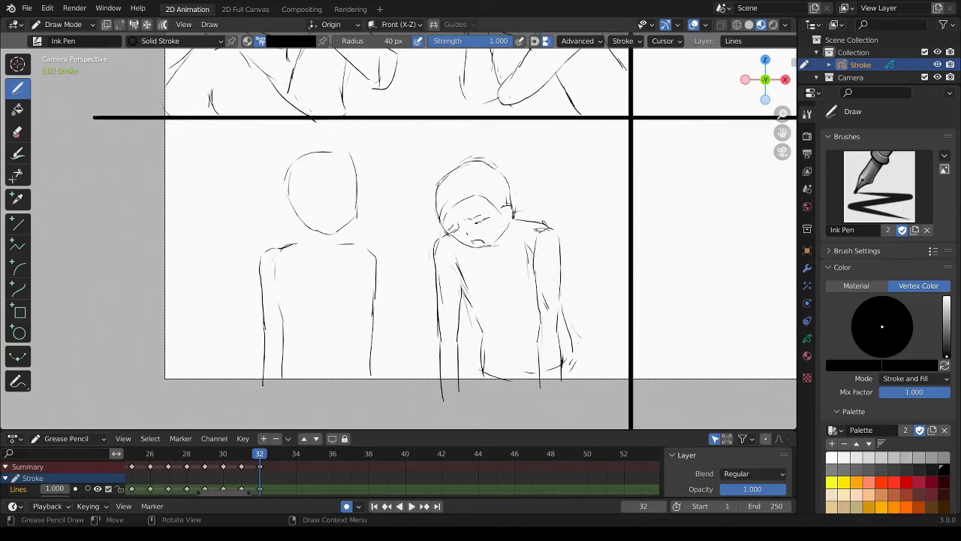
pyautogui.moveTo(362, 245)
pyautogui.mouseDown()
pyautogui.moveTo(384, 255)
pyautogui.moveTo(397, 344)
pyautogui.moveTo(377, 398)
pyautogui.mouseUp()
pyautogui.moveTo(395, 337); pyautogui.dragTo(397, 402)
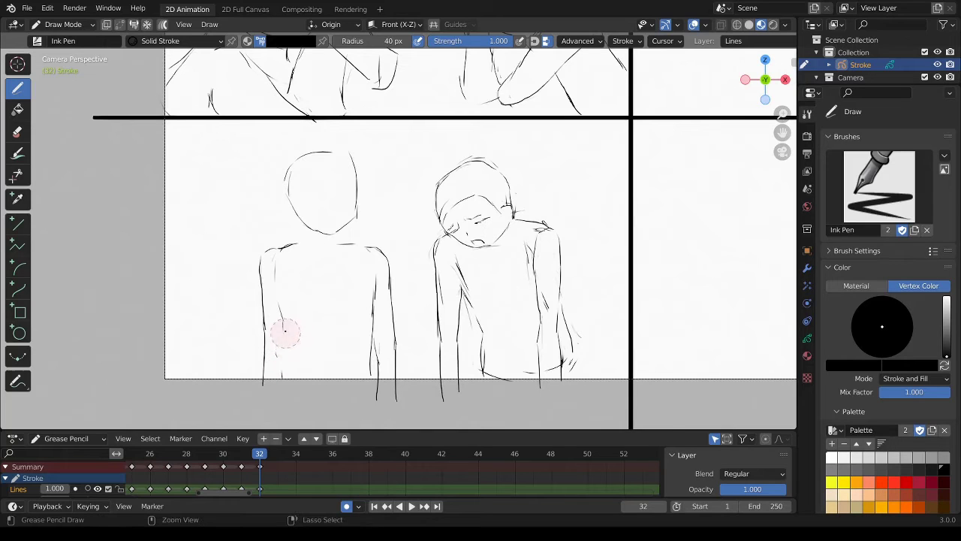
pyautogui.moveTo(282, 347); pyautogui.dragTo(285, 392)
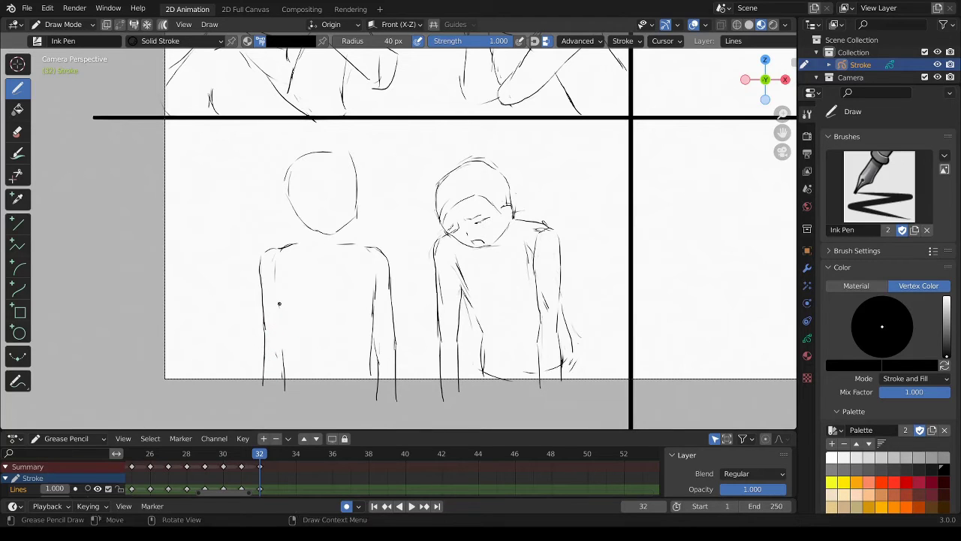
pyautogui.moveTo(288, 328); pyautogui.dragTo(294, 389)
# Step: Erase and redraw the left figure's right arm, shoulder top and inner arm line
pyautogui.keyDown('ctrl'); pyautogui.moveTo(369, 317); pyautogui.dragTo(370, 357); pyautogui.keyUp('ctrl')
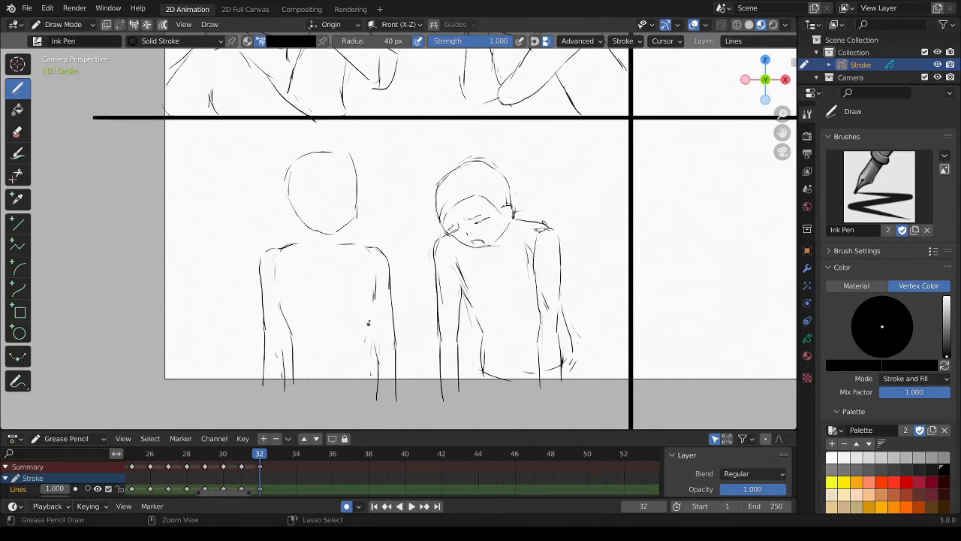
pyautogui.moveTo(371, 297); pyautogui.dragTo(365, 387)
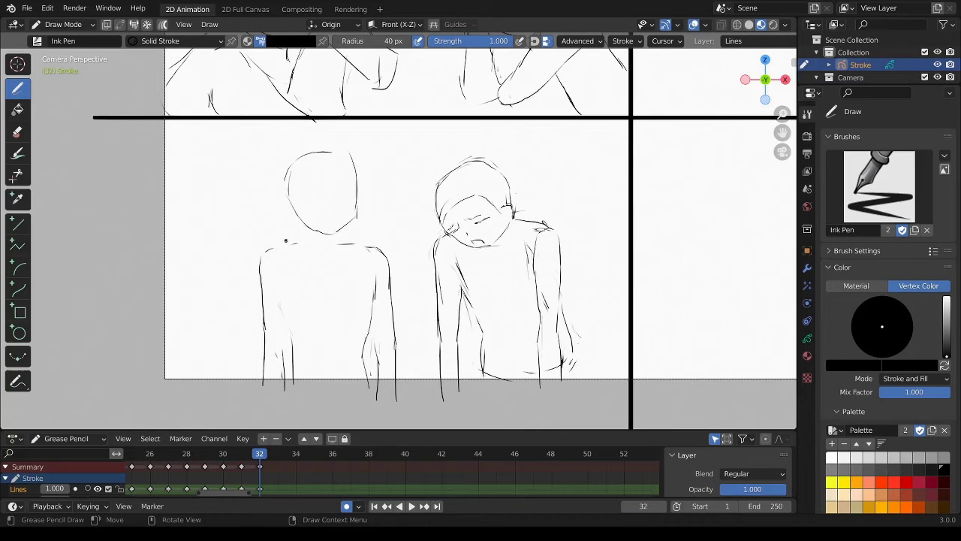
pyautogui.moveTo(273, 247)
pyautogui.mouseDown()
pyautogui.moveTo(260, 271)
pyautogui.moveTo(282, 246)
pyautogui.mouseUp()
pyautogui.moveTo(386, 253)
pyautogui.keyDown('ctrl'); pyautogui.mouseDown()
pyautogui.moveTo(354, 245)
pyautogui.moveTo(384, 287)
pyautogui.mouseUp(); pyautogui.keyUp('ctrl')
pyautogui.moveTo(289, 264); pyautogui.dragTo(283, 328)
pyautogui.moveTo(369, 288)
pyautogui.keyDown('ctrl'); pyautogui.mouseDown()
pyautogui.moveTo(367, 268)
pyautogui.moveTo(378, 327)
pyautogui.mouseUp(); pyautogui.keyUp('ctrl')
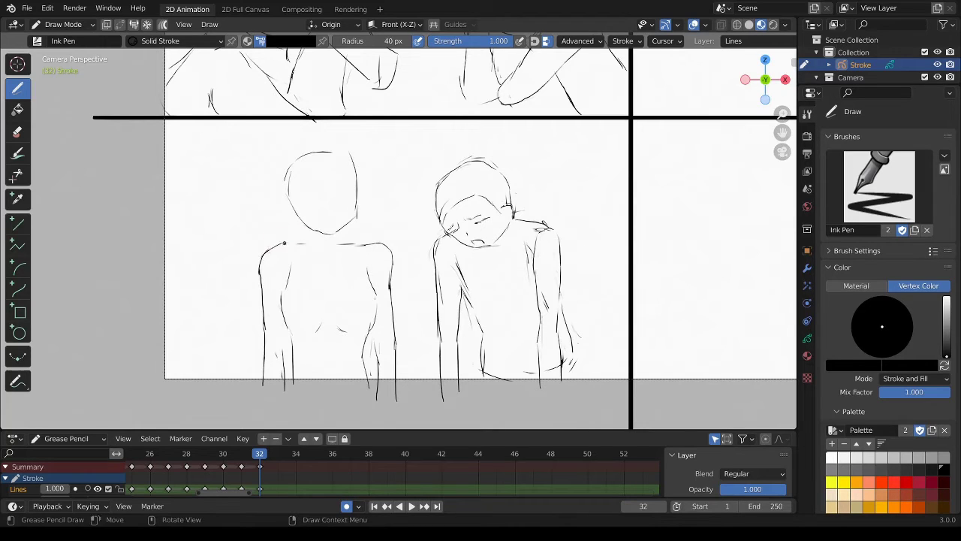
# Step: Draw the left child's neck and collar and redraw the top of the head
pyautogui.moveTo(304, 225)
pyautogui.mouseDown()
pyautogui.moveTo(308, 246)
pyautogui.moveTo(348, 239)
pyautogui.mouseUp()
pyautogui.moveTo(308, 228)
pyautogui.mouseDown()
pyautogui.moveTo(311, 245)
pyautogui.moveTo(335, 251)
pyautogui.moveTo(328, 259)
pyautogui.moveTo(344, 242)
pyautogui.moveTo(290, 244)
pyautogui.mouseUp()
pyautogui.moveTo(352, 194); pyautogui.dragTo(356, 225)
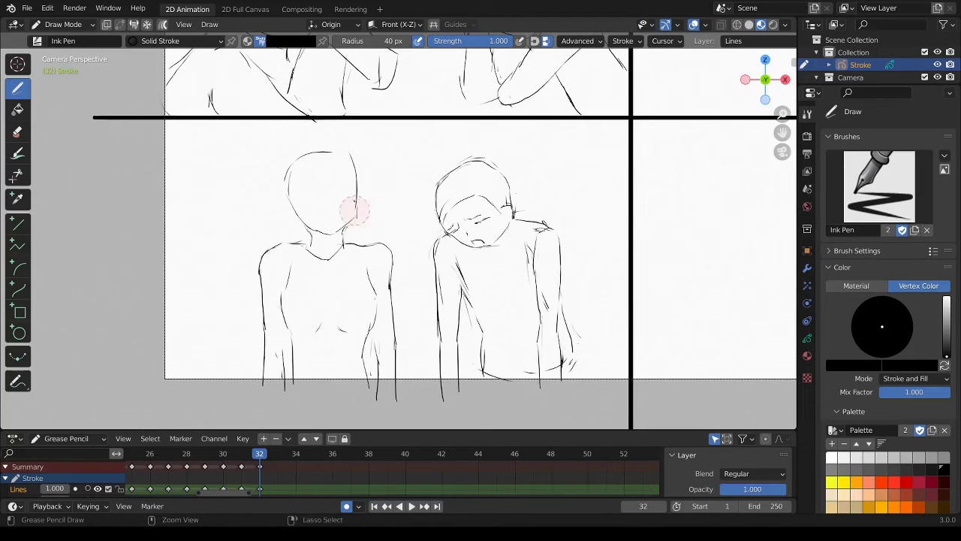
pyautogui.hotkey('ctrl', 'z')
pyautogui.moveTo(354, 159)
pyautogui.mouseDown()
pyautogui.moveTo(317, 148)
pyautogui.moveTo(291, 174)
pyautogui.moveTo(297, 210)
pyautogui.mouseUp()
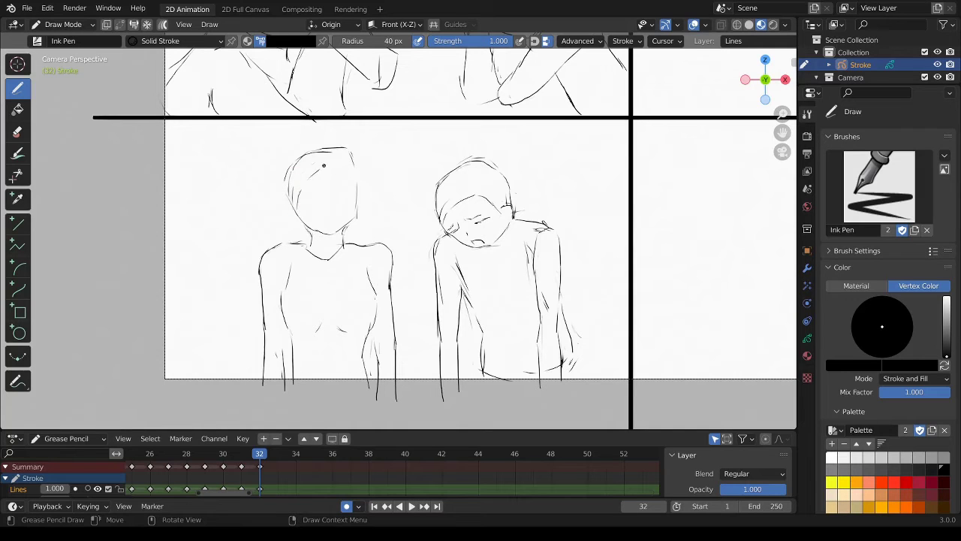
pyautogui.moveTo(349, 156); pyautogui.dragTo(358, 205)
# Step: Add a hair stroke beside the face, darken the eye, and mark the neck
pyautogui.moveTo(292, 196); pyautogui.dragTo(294, 213)
pyautogui.moveTo(315, 197); pyautogui.dragTo(320, 201)
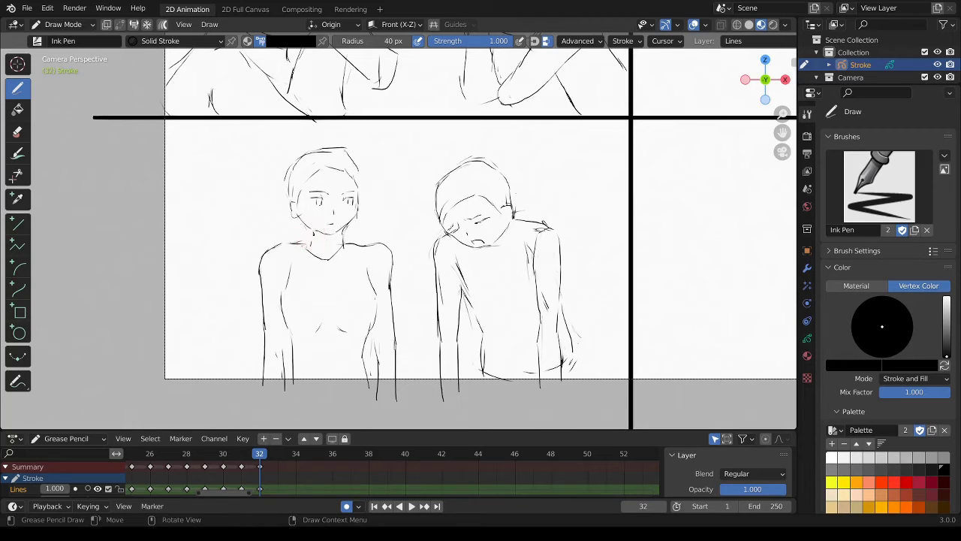
pyautogui.click(313, 234)
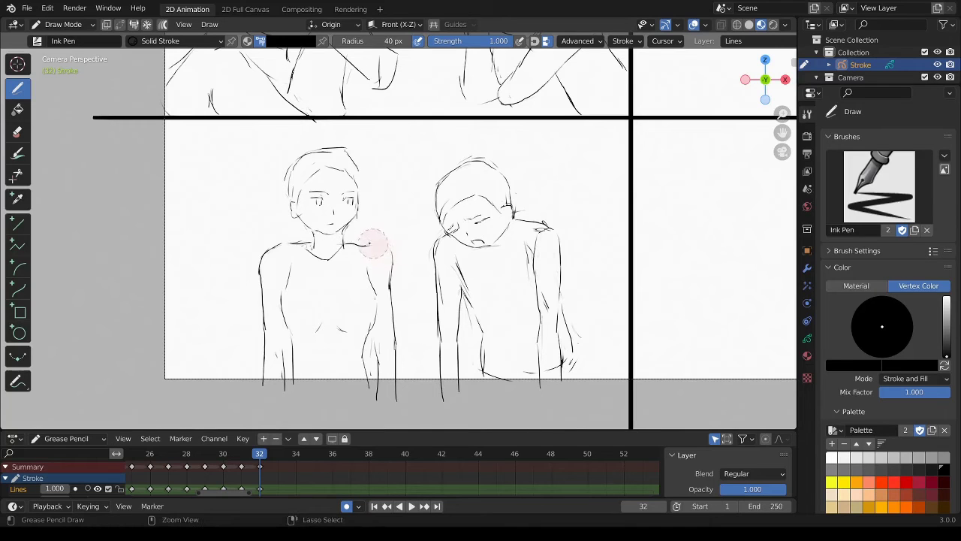
# Step: Redraw the left child's shoulders and the outer edges of both arms, undoing rejected strokes
pyautogui.moveTo(344, 244)
pyautogui.mouseDown()
pyautogui.moveTo(384, 243)
pyautogui.moveTo(392, 288)
pyautogui.mouseUp()
pyautogui.hotkey('ctrl', 'z')
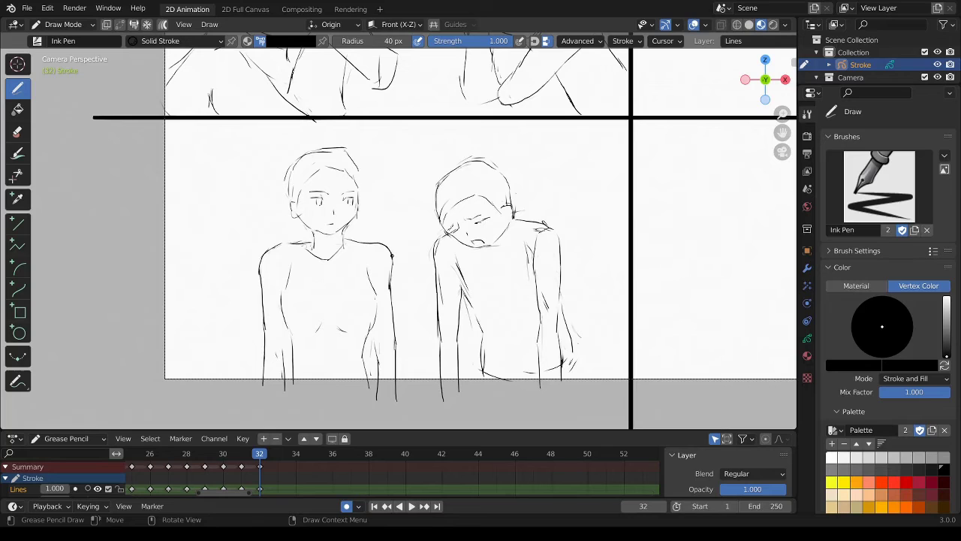
pyautogui.moveTo(384, 248); pyautogui.dragTo(390, 287)
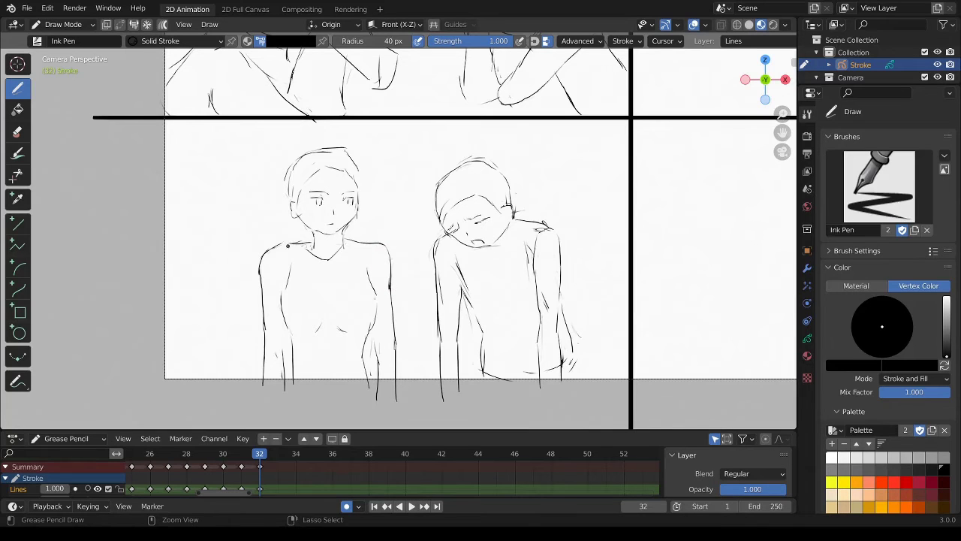
pyautogui.keyDown('ctrl'); pyautogui.moveTo(292, 239); pyautogui.dragTo(263, 302); pyautogui.keyUp('ctrl')
pyautogui.moveTo(306, 244)
pyautogui.mouseDown()
pyautogui.moveTo(288, 242)
pyautogui.moveTo(263, 316)
pyautogui.mouseUp()
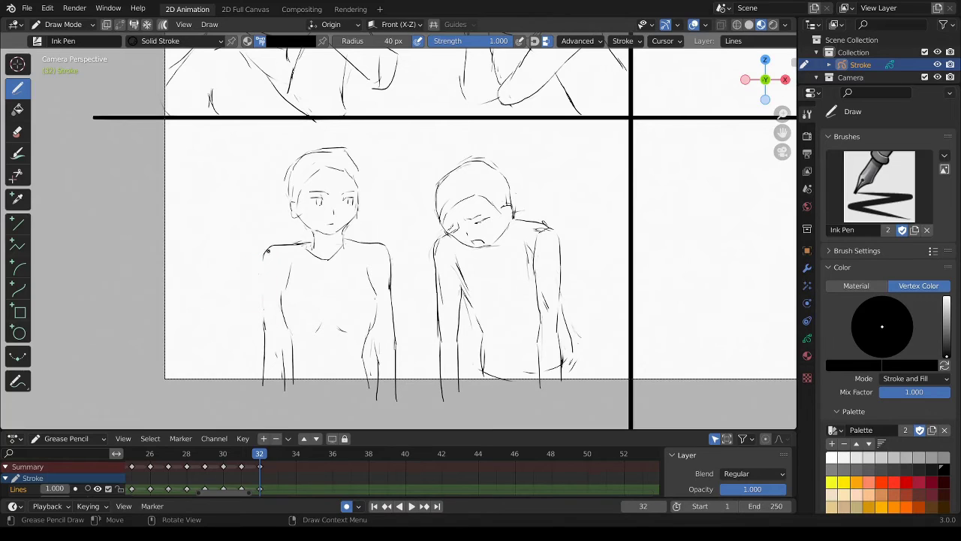
pyautogui.moveTo(267, 248); pyautogui.dragTo(266, 366)
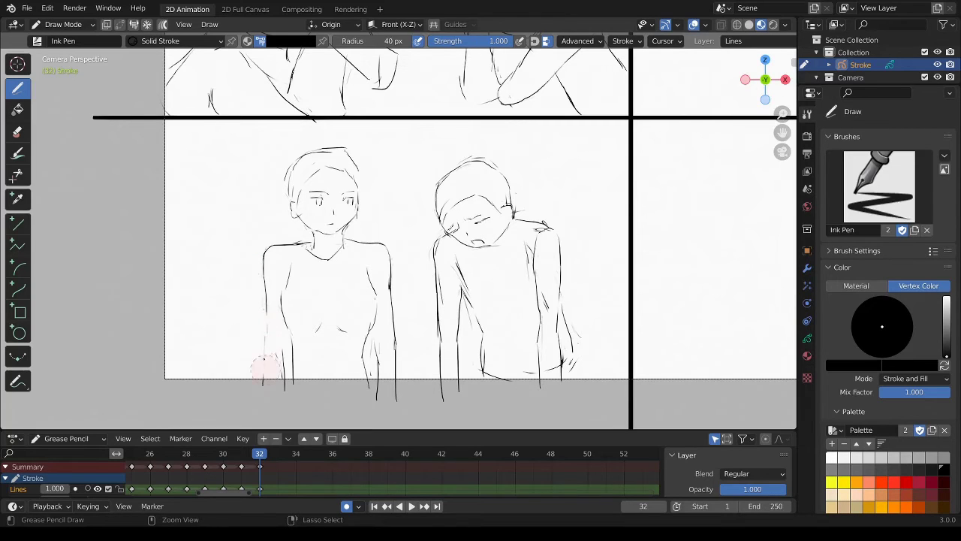
pyautogui.moveTo(285, 327); pyautogui.dragTo(283, 388)
pyautogui.hotkey('ctrl', 'z')
pyautogui.hotkey('ctrl', 'z')
pyautogui.hotkey('ctrl', 'z')
pyautogui.hotkey('ctrl', 'z')
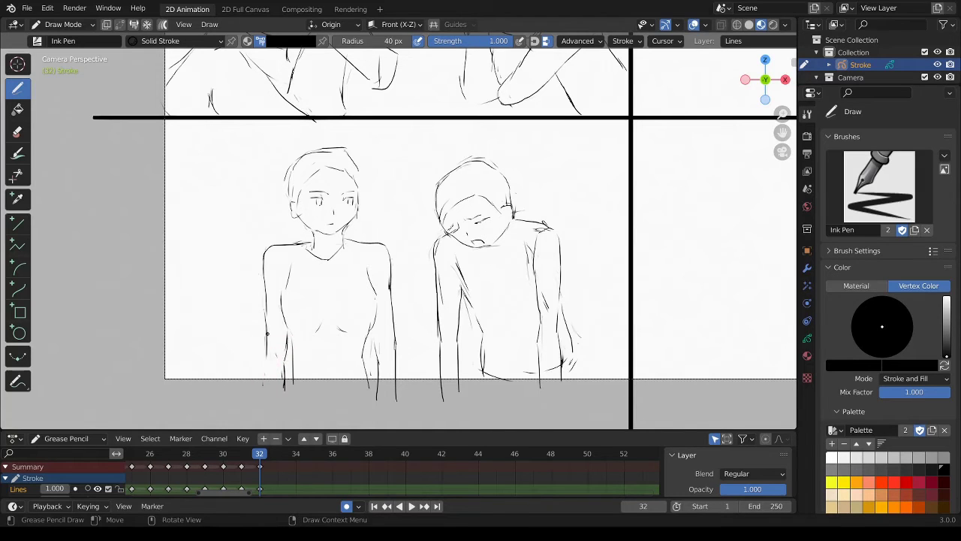
# Step: Lengthen the left child's outer arm, add the inner arm line, and outline the head's right side
pyautogui.moveTo(268, 331); pyautogui.dragTo(265, 396)
pyautogui.hotkey('ctrl', 'z')
pyautogui.moveTo(290, 259)
pyautogui.mouseDown()
pyautogui.moveTo(279, 304)
pyautogui.moveTo(283, 290)
pyautogui.mouseUp()
pyautogui.moveTo(354, 169); pyautogui.dragTo(358, 195)
# Step: Add a vertical line between the children and diagonal hatching left of the left child
pyautogui.moveTo(408, 147); pyautogui.dragTo(419, 278)
pyautogui.moveTo(187, 307)
pyautogui.mouseDown()
pyautogui.moveTo(213, 311)
pyautogui.moveTo(220, 333)
pyautogui.mouseUp()
pyautogui.moveTo(415, 295); pyautogui.dragTo(419, 335)
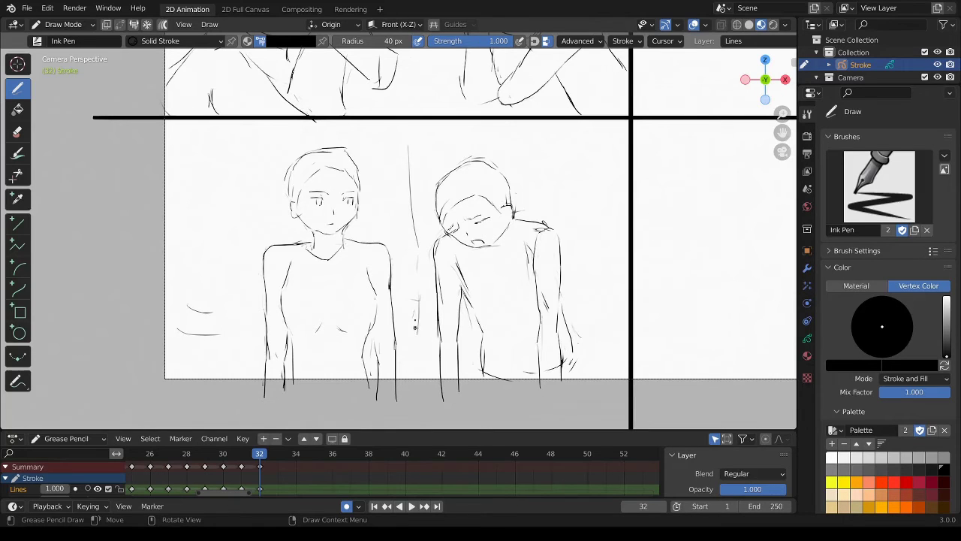
pyautogui.moveTo(417, 276); pyautogui.dragTo(418, 309)
pyautogui.moveTo(218, 332); pyautogui.dragTo(175, 359)
pyautogui.moveTo(183, 304); pyautogui.dragTo(247, 233)
pyautogui.moveTo(197, 274); pyautogui.dragTo(250, 208)
pyautogui.moveTo(210, 252); pyautogui.dragTo(252, 195)
# Step: Add background hatching and diagonal strokes around the right child
pyautogui.moveTo(392, 232); pyautogui.dragTo(395, 128)
pyautogui.moveTo(499, 138); pyautogui.dragTo(501, 144)
pyautogui.moveTo(570, 214); pyautogui.dragTo(620, 267)
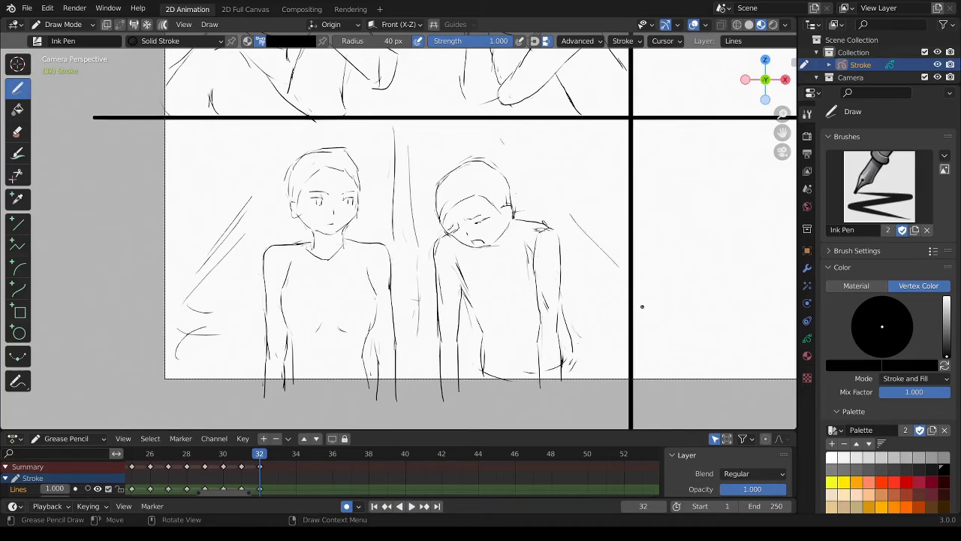
pyautogui.moveTo(644, 314); pyautogui.dragTo(616, 322)
pyautogui.moveTo(599, 273); pyautogui.dragTo(614, 319)
# Step: Tidy the left child's chest, collar and shoulders, redrawing the right arm contour
pyautogui.moveTo(371, 269); pyautogui.dragTo(374, 278)
pyautogui.moveTo(283, 265); pyautogui.dragTo(284, 278)
pyautogui.keyDown('ctrl'); pyautogui.moveTo(382, 275); pyautogui.dragTo(376, 275); pyautogui.keyUp('ctrl')
pyautogui.moveTo(284, 240)
pyautogui.keyDown('ctrl'); pyautogui.mouseDown()
pyautogui.moveTo(302, 241)
pyautogui.moveTo(276, 248)
pyautogui.mouseUp(); pyautogui.keyUp('ctrl')
pyautogui.moveTo(278, 248)
pyautogui.mouseDown()
pyautogui.moveTo(292, 245)
pyautogui.moveTo(264, 278)
pyautogui.mouseUp()
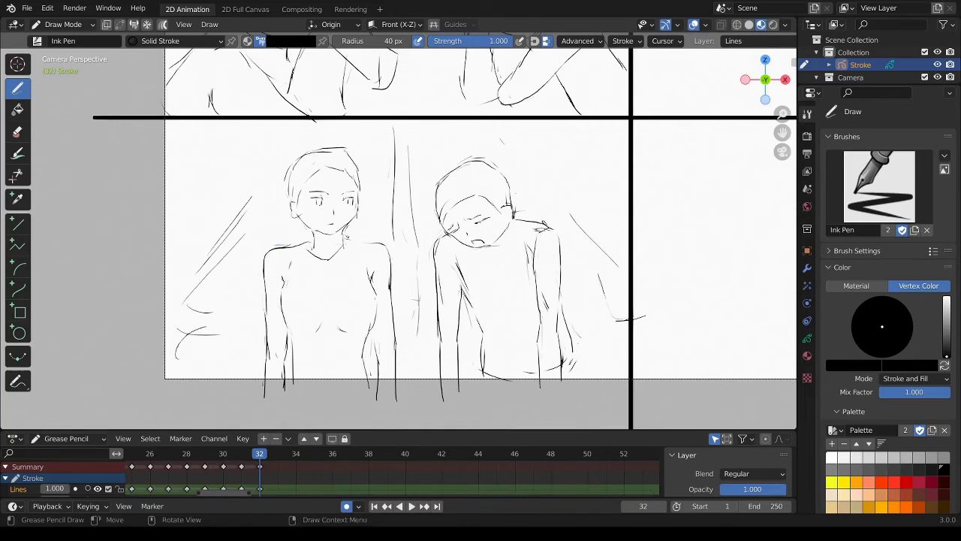
pyautogui.moveTo(347, 239); pyautogui.dragTo(389, 259)
pyautogui.moveTo(389, 247); pyautogui.dragTo(390, 292)
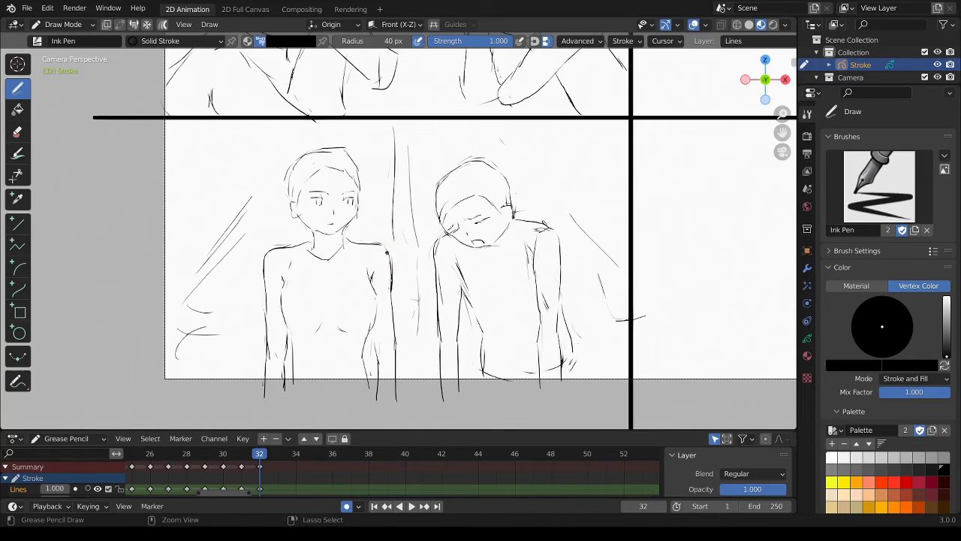
pyautogui.moveTo(298, 259)
pyautogui.keyDown('ctrl'); pyautogui.mouseDown()
pyautogui.moveTo(281, 262)
pyautogui.moveTo(283, 280)
pyautogui.mouseUp(); pyautogui.keyUp('ctrl')
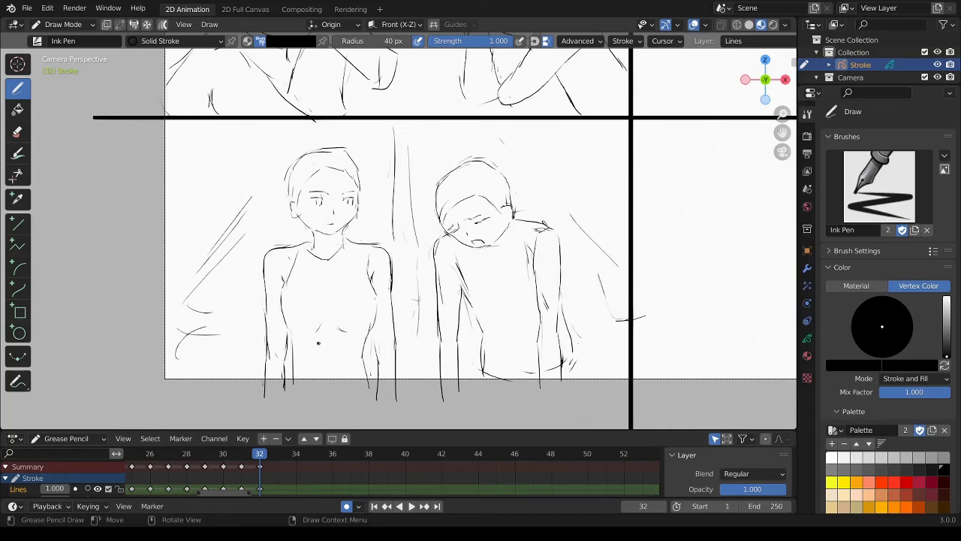
pyautogui.moveTo(316, 335)
pyautogui.mouseDown()
pyautogui.moveTo(329, 332)
pyautogui.moveTo(306, 335)
pyautogui.mouseUp()
pyautogui.moveTo(655, 163)
pyautogui.keyDown('shift'); pyautogui.mouseDown(button='middle')
pyautogui.moveTo(263, 378)
pyautogui.moveTo(260, 397)
pyautogui.moveTo(281, 393)
pyautogui.mouseUp(button='middle'); pyautogui.keyUp('shift')
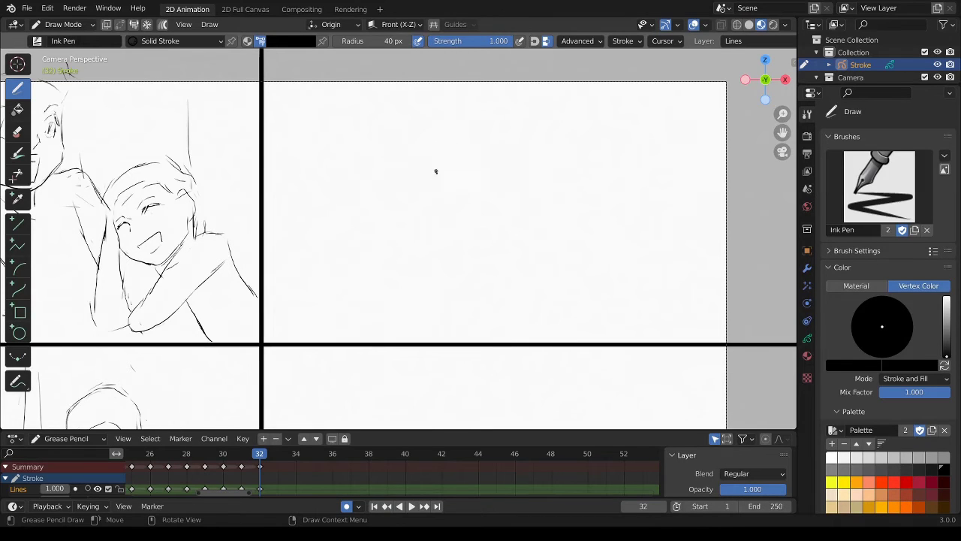
# Step: Sketch the lunging figure's curved back, bent legs, hip and front torso
pyautogui.moveTo(455, 161)
pyautogui.mouseDown()
pyautogui.moveTo(480, 144)
pyautogui.moveTo(474, 202)
pyautogui.moveTo(432, 199)
pyautogui.moveTo(440, 241)
pyautogui.moveTo(478, 236)
pyautogui.mouseUp()
pyautogui.moveTo(474, 241)
pyautogui.mouseDown()
pyautogui.moveTo(510, 273)
pyautogui.moveTo(485, 315)
pyautogui.mouseUp()
pyautogui.moveTo(442, 240)
pyautogui.mouseDown()
pyautogui.moveTo(453, 271)
pyautogui.moveTo(433, 316)
pyautogui.mouseUp()
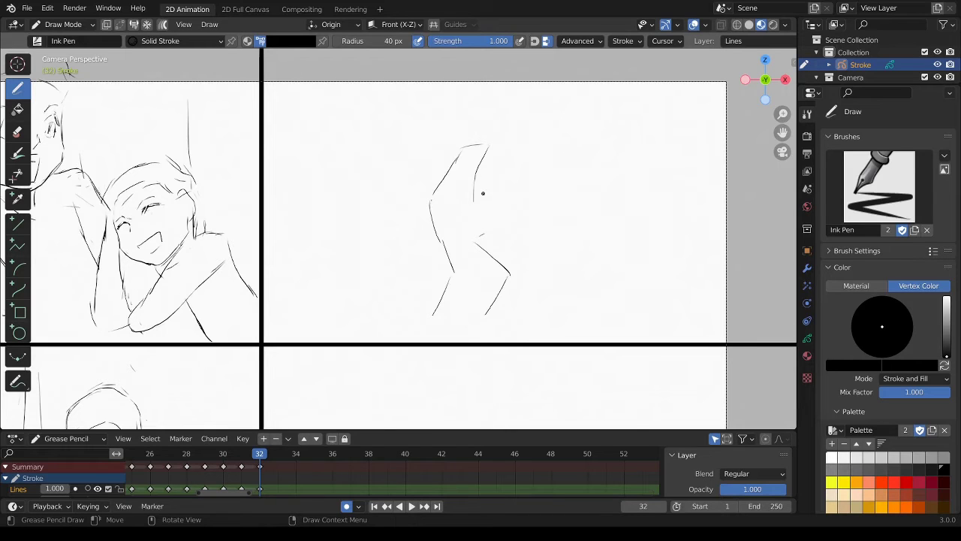
pyautogui.moveTo(476, 192); pyautogui.dragTo(521, 219)
pyautogui.moveTo(450, 162); pyautogui.dragTo(420, 187)
# Step: Sketch the second figure's boxy head and torso, legs, and outstretched arm
pyautogui.moveTo(520, 143)
pyautogui.mouseDown()
pyautogui.moveTo(529, 168)
pyautogui.moveTo(544, 156)
pyautogui.moveTo(526, 176)
pyautogui.moveTo(541, 200)
pyautogui.mouseUp()
pyautogui.moveTo(545, 153)
pyautogui.mouseDown()
pyautogui.moveTo(559, 155)
pyautogui.moveTo(569, 203)
pyautogui.mouseUp()
pyautogui.moveTo(566, 205)
pyautogui.mouseDown()
pyautogui.moveTo(541, 202)
pyautogui.moveTo(564, 271)
pyautogui.moveTo(558, 229)
pyautogui.moveTo(560, 247)
pyautogui.mouseUp()
pyautogui.moveTo(558, 246); pyautogui.dragTo(566, 274)
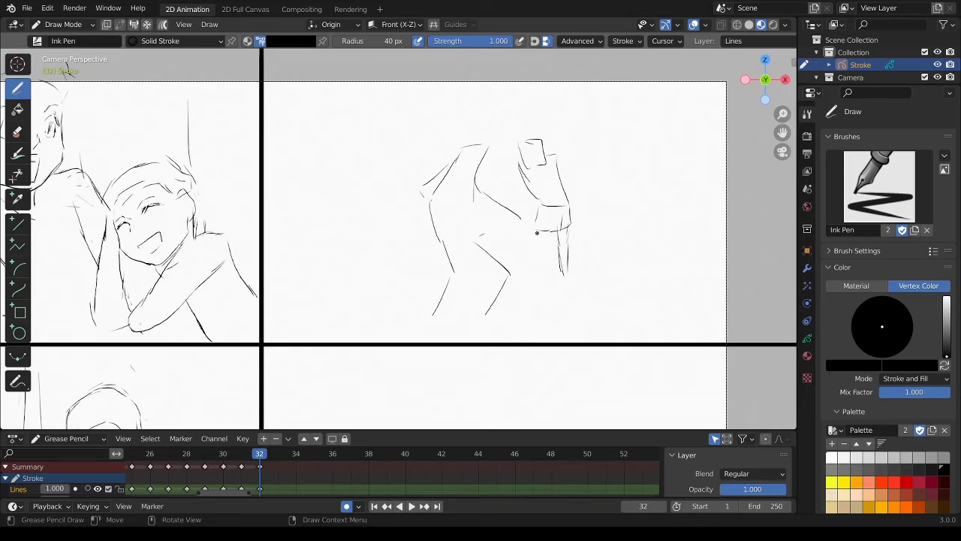
pyautogui.moveTo(538, 223)
pyautogui.mouseDown()
pyautogui.moveTo(537, 246)
pyautogui.moveTo(549, 248)
pyautogui.mouseUp()
pyautogui.moveTo(542, 250)
pyautogui.mouseDown()
pyautogui.moveTo(540, 274)
pyautogui.moveTo(551, 270)
pyautogui.mouseUp()
pyautogui.moveTo(554, 155); pyautogui.dragTo(614, 169)
pyautogui.moveTo(519, 166); pyautogui.dragTo(509, 190)
# Step: Redo the lunging figure's back, leg below the hip, and knee
pyautogui.moveTo(461, 157)
pyautogui.mouseDown()
pyautogui.moveTo(481, 159)
pyautogui.moveTo(467, 217)
pyautogui.moveTo(439, 224)
pyautogui.moveTo(450, 246)
pyautogui.moveTo(472, 228)
pyautogui.moveTo(474, 236)
pyautogui.moveTo(449, 270)
pyautogui.mouseUp()
pyautogui.hotkey('ctrl', 'z')
pyautogui.moveTo(449, 227); pyautogui.dragTo(462, 260)
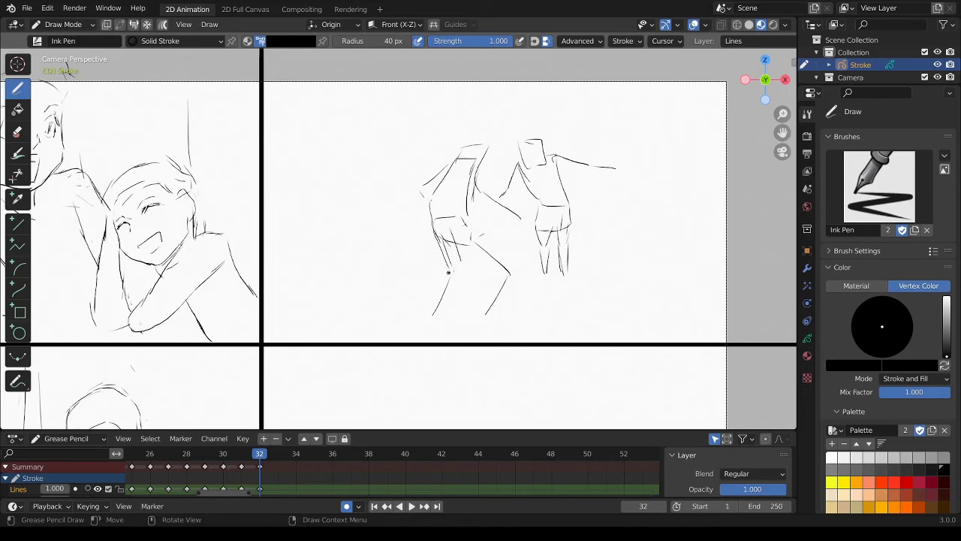
pyautogui.moveTo(458, 257)
pyautogui.mouseDown()
pyautogui.moveTo(460, 272)
pyautogui.moveTo(429, 317)
pyautogui.moveTo(447, 312)
pyautogui.mouseUp()
# Step: Redraw the first figure's thighs and lower legs, then sketch its torso and arm
pyautogui.moveTo(454, 235); pyautogui.dragTo(492, 272)
pyautogui.moveTo(474, 229)
pyautogui.mouseDown()
pyautogui.moveTo(500, 268)
pyautogui.moveTo(502, 287)
pyautogui.moveTo(479, 301)
pyautogui.mouseUp()
pyautogui.moveTo(499, 263)
pyautogui.mouseDown()
pyautogui.moveTo(488, 305)
pyautogui.moveTo(497, 266)
pyautogui.mouseUp()
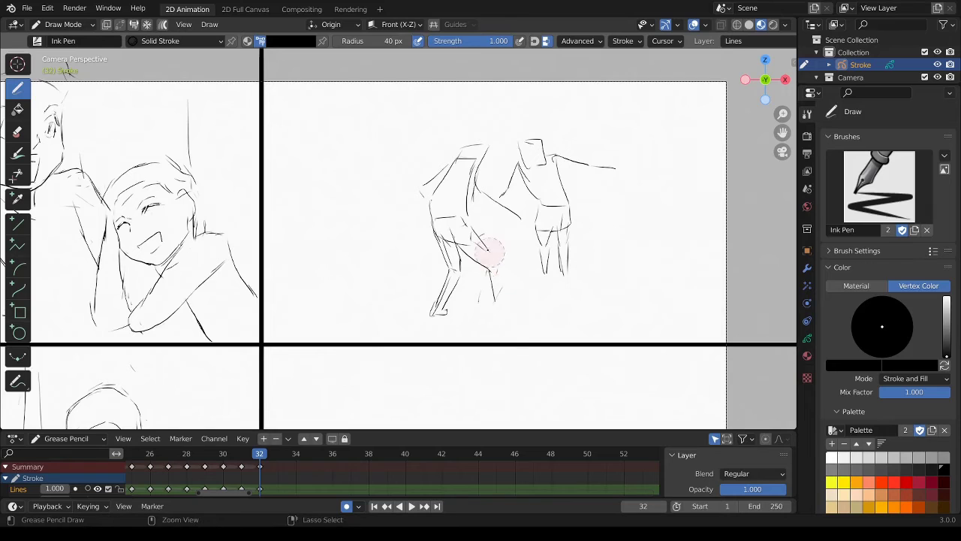
pyautogui.moveTo(509, 304)
pyautogui.mouseDown()
pyautogui.moveTo(497, 269)
pyautogui.moveTo(450, 230)
pyautogui.moveTo(487, 257)
pyautogui.moveTo(461, 225)
pyautogui.moveTo(500, 250)
pyautogui.moveTo(490, 294)
pyautogui.mouseUp()
pyautogui.moveTo(501, 246)
pyautogui.mouseDown()
pyautogui.moveTo(497, 293)
pyautogui.moveTo(520, 305)
pyautogui.moveTo(502, 302)
pyautogui.mouseUp()
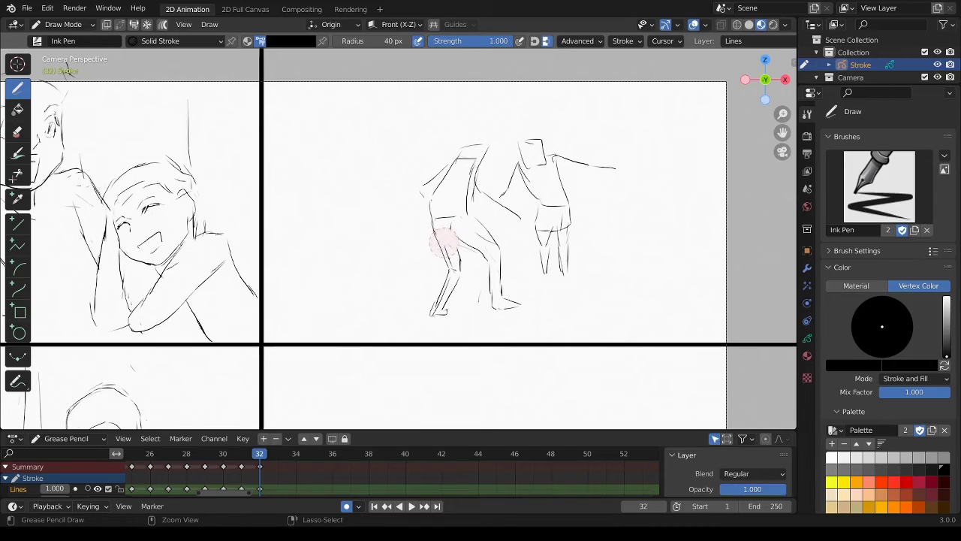
pyautogui.keyDown('ctrl'); pyautogui.moveTo(445, 240); pyautogui.dragTo(448, 263); pyautogui.keyUp('ctrl')
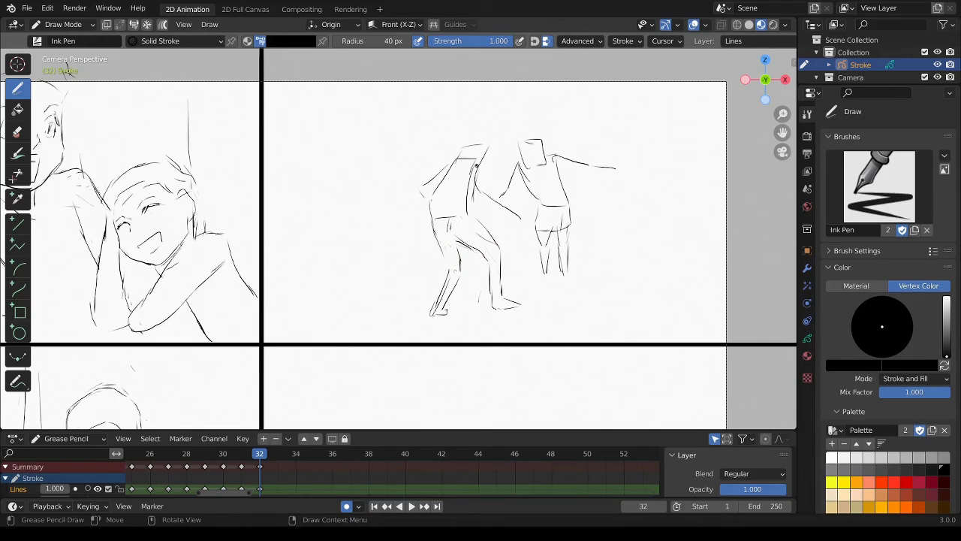
pyautogui.moveTo(467, 162)
pyautogui.mouseDown()
pyautogui.moveTo(476, 195)
pyautogui.moveTo(481, 170)
pyautogui.moveTo(488, 199)
pyautogui.moveTo(526, 220)
pyautogui.mouseUp()
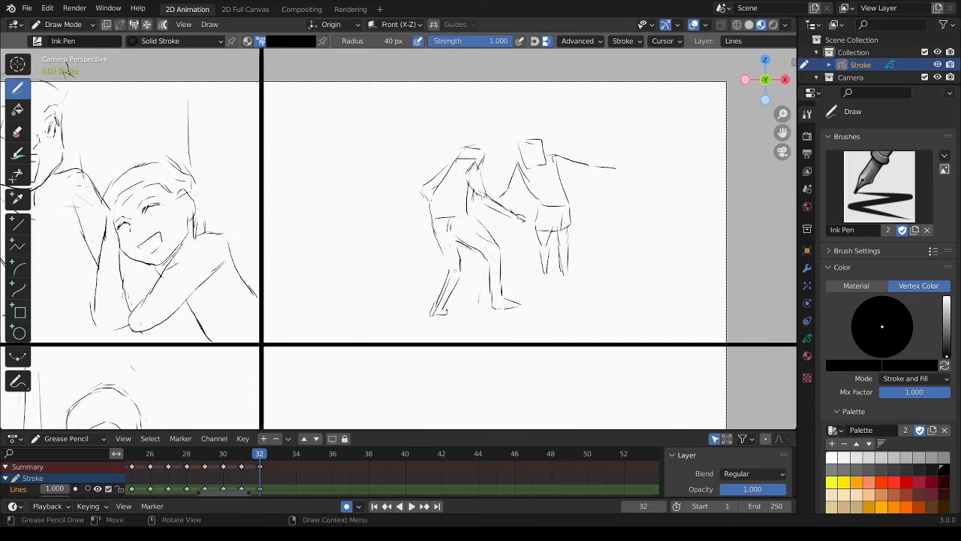
pyautogui.moveTo(473, 189); pyautogui.dragTo(461, 217)
# Step: Rework the second figure's shorts, hips, legs and foot
pyautogui.keyDown('ctrl'); pyautogui.moveTo(552, 225); pyautogui.dragTo(571, 222); pyautogui.keyUp('ctrl')
pyautogui.moveTo(555, 218)
pyautogui.mouseDown()
pyautogui.moveTo(556, 245)
pyautogui.moveTo(567, 243)
pyautogui.moveTo(556, 266)
pyautogui.moveTo(558, 287)
pyautogui.moveTo(567, 243)
pyautogui.moveTo(564, 289)
pyautogui.mouseUp()
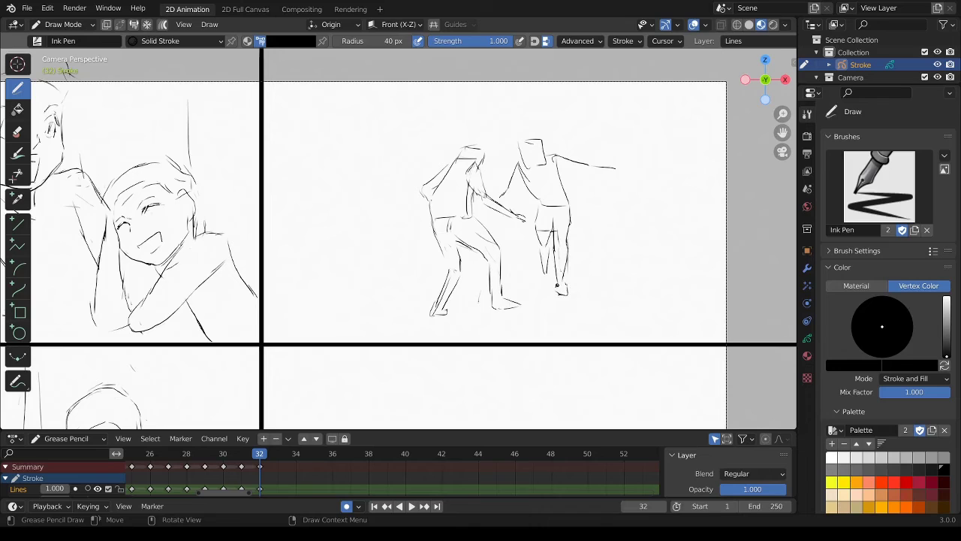
pyautogui.moveTo(541, 259)
pyautogui.keyDown('ctrl'); pyautogui.mouseDown()
pyautogui.moveTo(538, 214)
pyautogui.moveTo(541, 245)
pyautogui.mouseUp(); pyautogui.keyUp('ctrl')
pyautogui.moveTo(543, 274)
pyautogui.keyDown('ctrl'); pyautogui.mouseDown()
pyautogui.moveTo(543, 263)
pyautogui.moveTo(545, 287)
pyautogui.mouseUp(); pyautogui.keyUp('ctrl')
pyautogui.moveTo(546, 282)
pyautogui.mouseDown()
pyautogui.moveTo(554, 289)
pyautogui.moveTo(546, 288)
pyautogui.mouseUp()
# Step: Revise the second figure's arm, waist marks and head outline
pyautogui.moveTo(525, 161)
pyautogui.mouseDown()
pyautogui.moveTo(517, 205)
pyautogui.moveTo(517, 194)
pyautogui.moveTo(503, 198)
pyautogui.mouseUp()
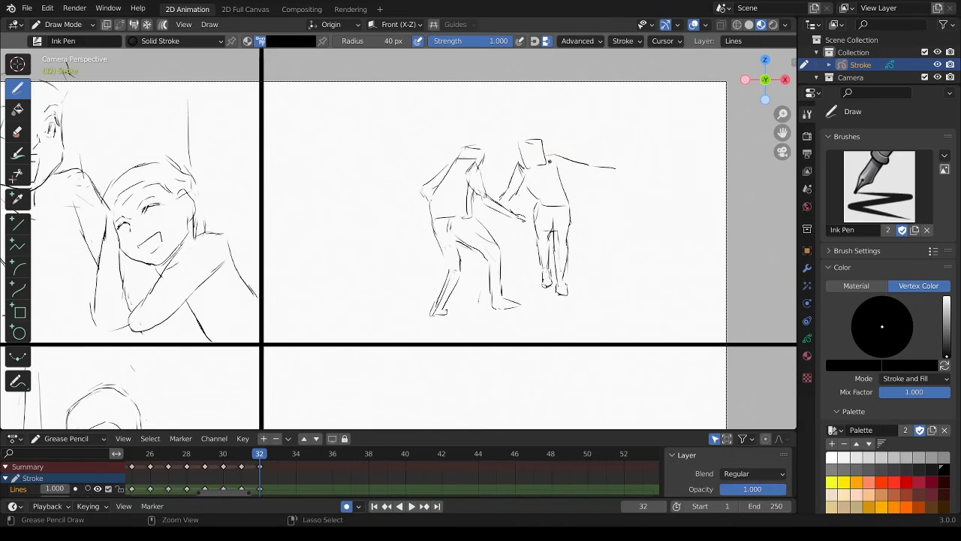
pyautogui.keyDown('ctrl'); pyautogui.moveTo(531, 162); pyautogui.dragTo(504, 191); pyautogui.keyUp('ctrl')
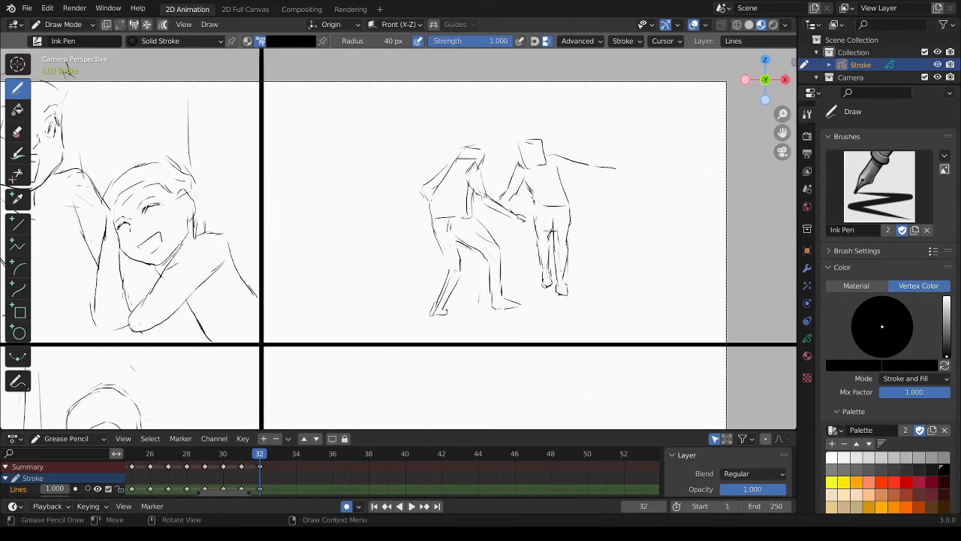
pyautogui.keyDown('ctrl'); pyautogui.moveTo(548, 206); pyautogui.dragTo(556, 202); pyautogui.keyUp('ctrl')
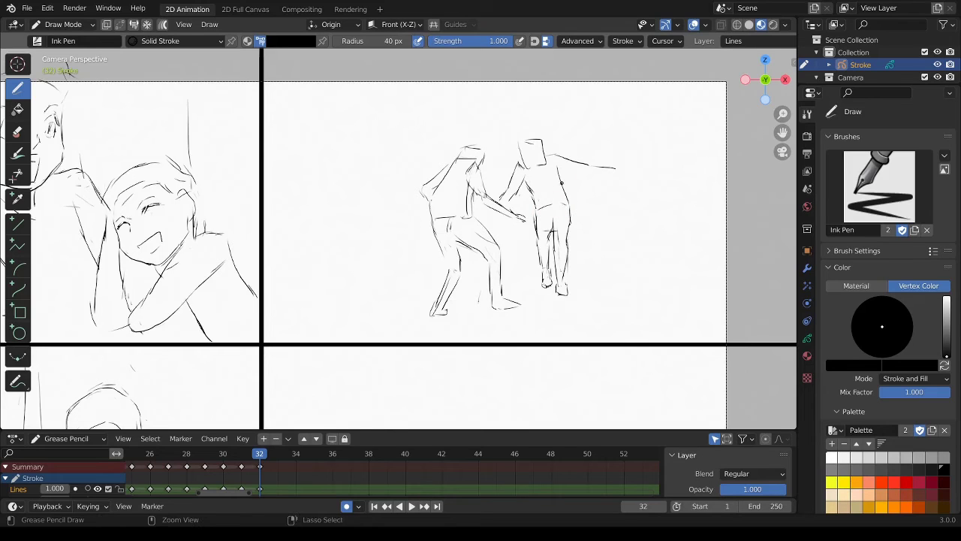
pyautogui.moveTo(530, 160)
pyautogui.keyDown('ctrl'); pyautogui.mouseDown()
pyautogui.moveTo(528, 142)
pyautogui.moveTo(523, 159)
pyautogui.moveTo(547, 163)
pyautogui.moveTo(524, 166)
pyautogui.moveTo(623, 176)
pyautogui.mouseUp(); pyautogui.keyUp('ctrl')
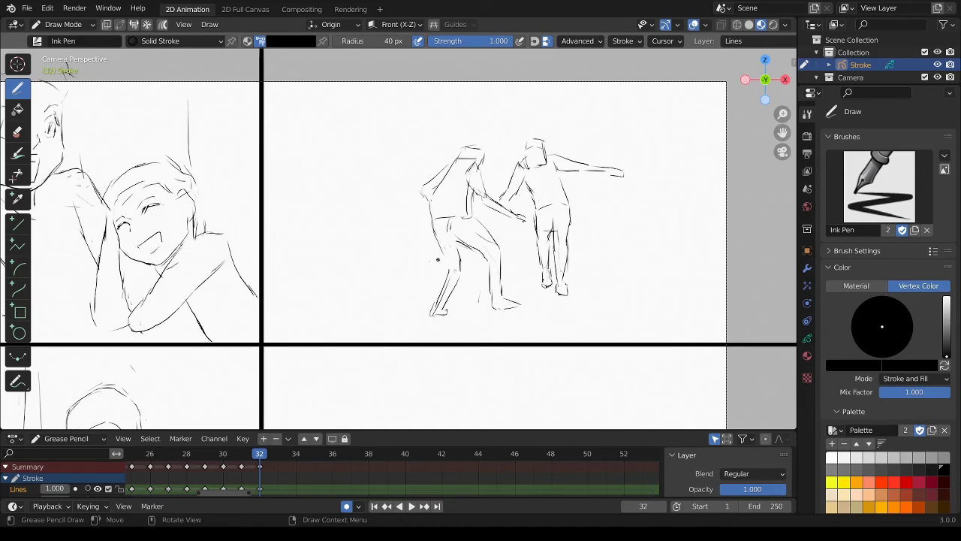
# Step: Draw floor lines on both sides of the runners and vertical shelf strokes above them
pyautogui.moveTo(428, 256); pyautogui.dragTo(270, 318)
pyautogui.moveTo(599, 220)
pyautogui.mouseDown()
pyautogui.moveTo(714, 268)
pyautogui.moveTo(661, 237)
pyautogui.mouseUp()
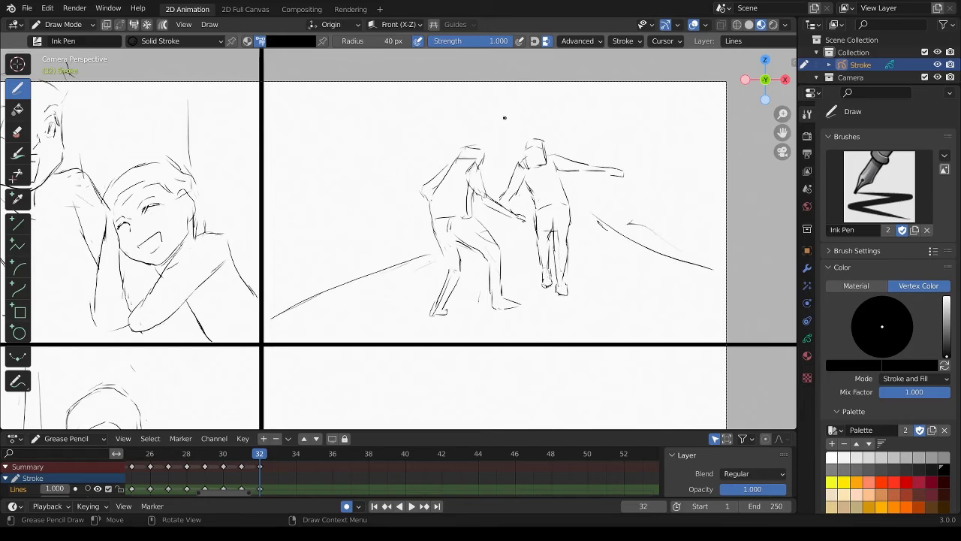
pyautogui.moveTo(486, 69); pyautogui.dragTo(485, 147)
pyautogui.moveTo(516, 88); pyautogui.dragTo(517, 121)
pyautogui.moveTo(575, 82); pyautogui.dragTo(574, 125)
pyautogui.moveTo(463, 123); pyautogui.dragTo(445, 133)
pyautogui.moveTo(429, 167)
pyautogui.mouseDown()
pyautogui.moveTo(272, 198)
pyautogui.moveTo(415, 177)
pyautogui.mouseUp()
pyautogui.moveTo(599, 195); pyautogui.dragTo(600, 216)
pyautogui.moveTo(583, 107); pyautogui.dragTo(583, 136)
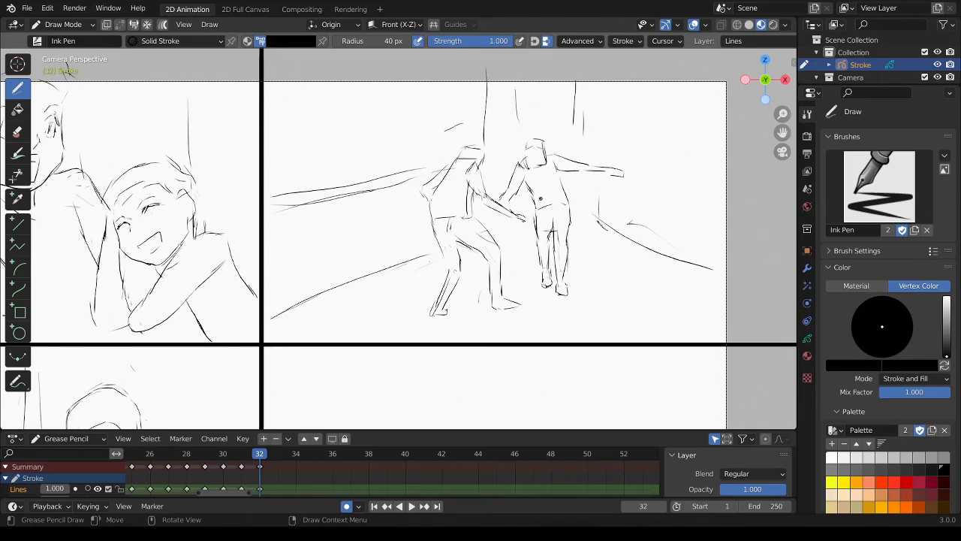
# Step: Add shelf edges and short strokes around the right runner's head and chest
pyautogui.moveTo(518, 196); pyautogui.dragTo(536, 199)
pyautogui.moveTo(518, 132)
pyautogui.mouseDown()
pyautogui.moveTo(513, 165)
pyautogui.moveTo(560, 110)
pyautogui.mouseUp()
pyautogui.moveTo(571, 117); pyautogui.dragTo(573, 148)
pyautogui.moveTo(592, 84); pyautogui.dragTo(597, 194)
pyautogui.moveTo(577, 134); pyautogui.dragTo(575, 153)
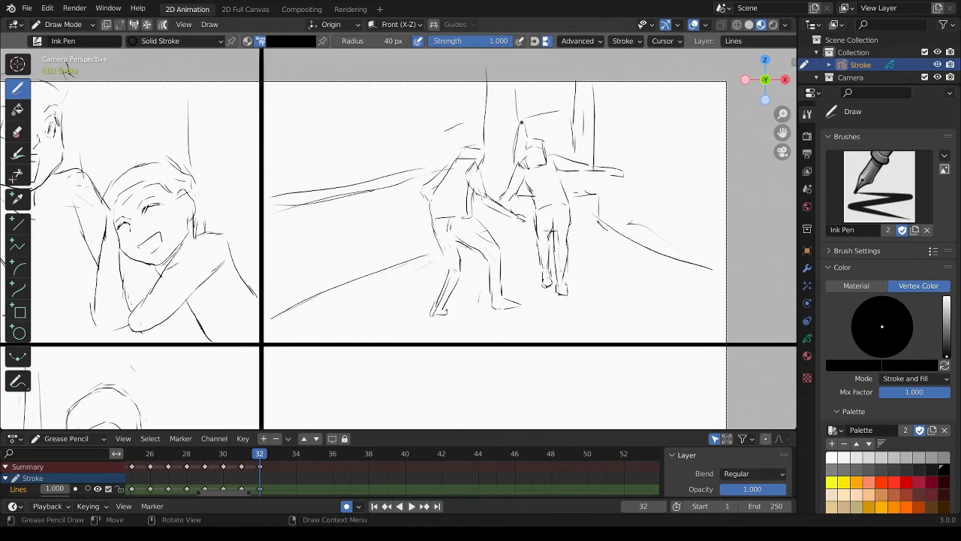
pyautogui.moveTo(557, 117); pyautogui.dragTo(562, 131)
pyautogui.moveTo(527, 132)
pyautogui.mouseDown()
pyautogui.moveTo(548, 126)
pyautogui.moveTo(564, 153)
pyautogui.moveTo(712, 198)
pyautogui.mouseUp()
# Step: Add leg strokes and a hand stroke to the right running figure
pyautogui.moveTo(608, 187); pyautogui.dragTo(610, 227)
pyautogui.moveTo(631, 211); pyautogui.dragTo(687, 237)
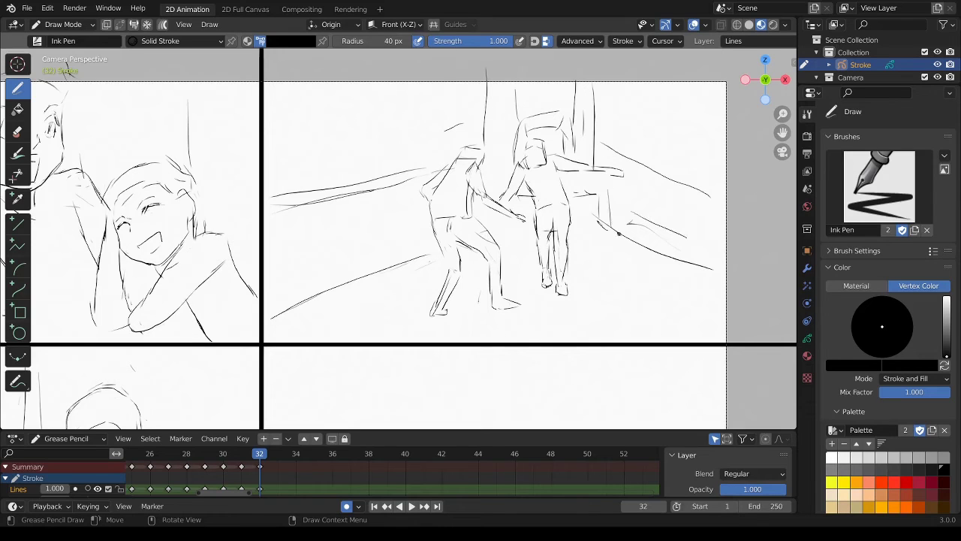
pyautogui.moveTo(615, 229); pyautogui.dragTo(649, 251)
pyautogui.moveTo(516, 246); pyautogui.dragTo(532, 246)
# Step: Sketch ground shadows under the runners to the panel edge, then pan to the lower-right panel
pyautogui.moveTo(392, 284); pyautogui.dragTo(428, 283)
pyautogui.moveTo(322, 326); pyautogui.dragTo(413, 326)
pyautogui.moveTo(508, 334); pyautogui.dragTo(560, 333)
pyautogui.moveTo(628, 332); pyautogui.dragTo(683, 334)
pyautogui.moveTo(579, 311); pyautogui.dragTo(617, 314)
pyautogui.moveTo(529, 279)
pyautogui.mouseDown()
pyautogui.moveTo(604, 264)
pyautogui.moveTo(628, 272)
pyautogui.mouseUp()
pyautogui.moveTo(635, 290); pyautogui.dragTo(650, 308)
pyautogui.moveTo(613, 279); pyautogui.dragTo(614, 299)
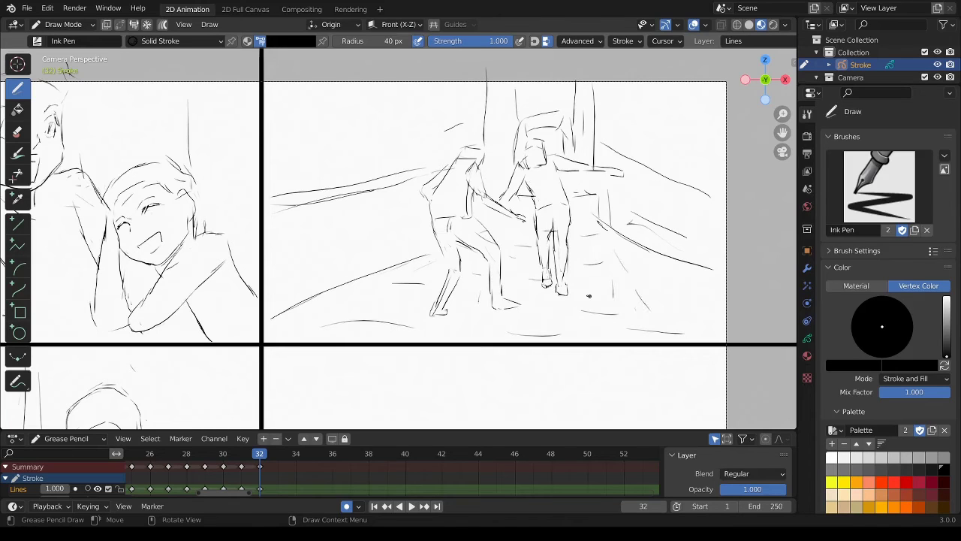
pyautogui.moveTo(530, 308); pyautogui.dragTo(530, 326)
pyautogui.moveTo(658, 256)
pyautogui.mouseDown()
pyautogui.moveTo(727, 304)
pyautogui.moveTo(712, 278)
pyautogui.mouseUp()
pyautogui.moveTo(379, 128)
pyautogui.mouseDown()
pyautogui.moveTo(413, 118)
pyautogui.moveTo(371, 137)
pyautogui.mouseUp()
pyautogui.moveTo(567, 302)
pyautogui.keyDown('shift'); pyautogui.mouseDown(button='middle')
pyautogui.moveTo(516, 213)
pyautogui.moveTo(562, 77)
pyautogui.mouseUp(button='middle'); pyautogui.keyUp('shift')
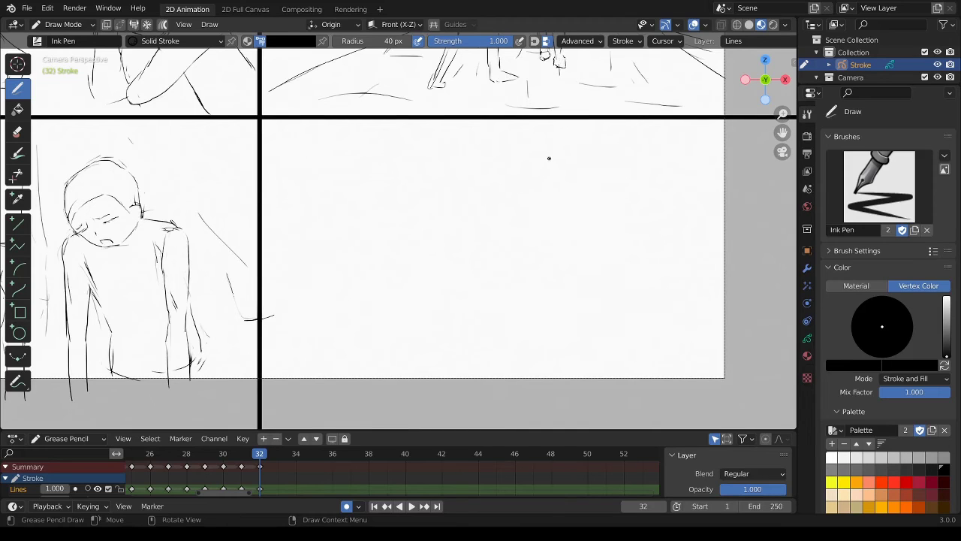
# Step: Draw a new figure's head, body, bent front leg and back leg extended to the corner
pyautogui.moveTo(541, 142); pyautogui.dragTo(545, 181)
pyautogui.moveTo(552, 182)
pyautogui.mouseDown()
pyautogui.moveTo(582, 170)
pyautogui.moveTo(573, 238)
pyautogui.mouseUp()
pyautogui.moveTo(589, 178)
pyautogui.mouseDown()
pyautogui.moveTo(616, 242)
pyautogui.moveTo(591, 273)
pyautogui.moveTo(580, 266)
pyautogui.moveTo(622, 282)
pyautogui.mouseUp()
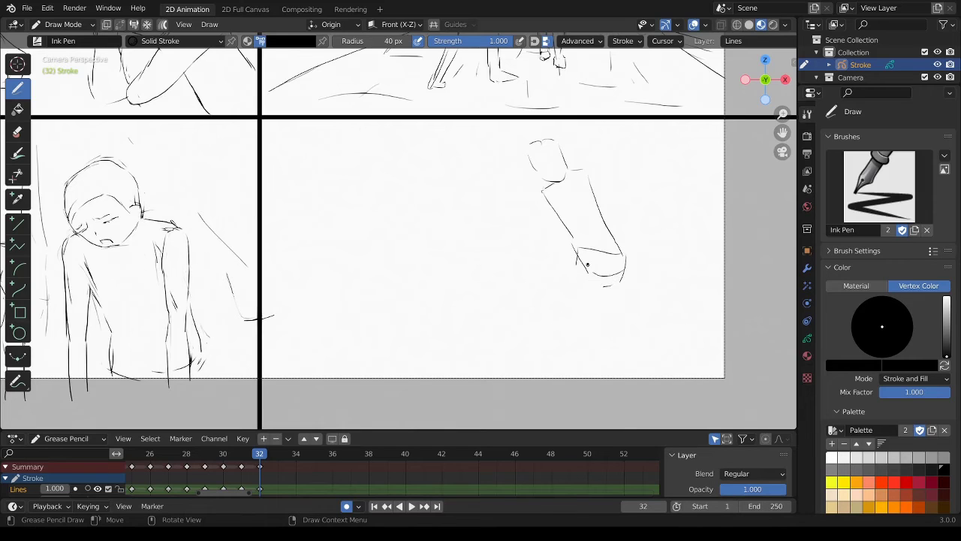
pyautogui.moveTo(578, 256)
pyautogui.mouseDown()
pyautogui.moveTo(491, 292)
pyautogui.moveTo(494, 321)
pyautogui.mouseUp()
pyautogui.moveTo(585, 287); pyautogui.dragTo(539, 304)
pyautogui.moveTo(525, 310); pyautogui.dragTo(529, 346)
pyautogui.moveTo(605, 275); pyautogui.dragTo(673, 312)
pyautogui.moveTo(628, 254); pyautogui.dragTo(698, 354)
pyautogui.moveTo(678, 304); pyautogui.dragTo(726, 357)
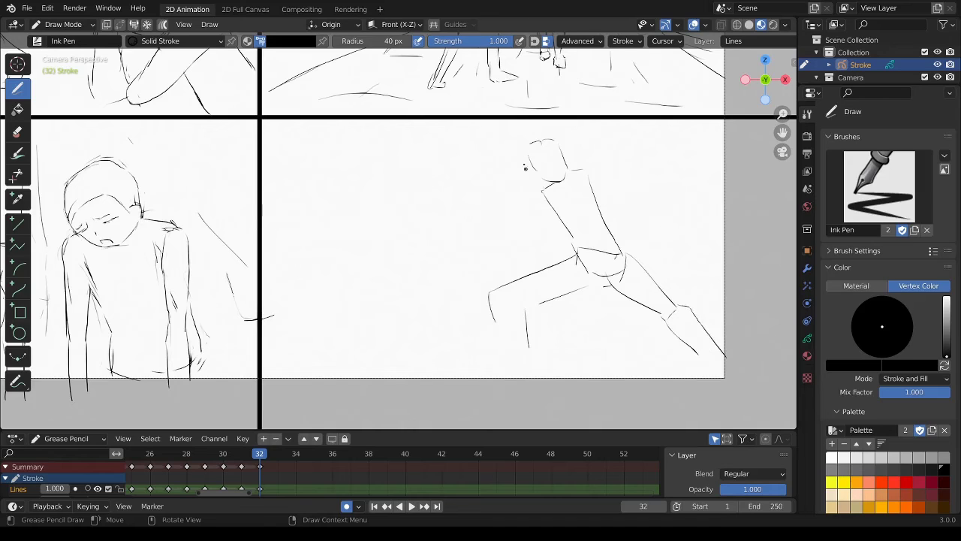
# Step: Erase and redraw the lunging figure's knee, chin, head, torso, shoulders and arm end
pyautogui.moveTo(519, 285)
pyautogui.keyDown('ctrl'); pyautogui.mouseDown()
pyautogui.moveTo(483, 311)
pyautogui.moveTo(506, 299)
pyautogui.moveTo(498, 334)
pyautogui.mouseUp(); pyautogui.keyUp('ctrl')
pyautogui.moveTo(533, 305)
pyautogui.mouseDown()
pyautogui.moveTo(504, 318)
pyautogui.moveTo(510, 296)
pyautogui.moveTo(504, 357)
pyautogui.mouseUp()
pyautogui.moveTo(526, 329); pyautogui.dragTo(531, 362)
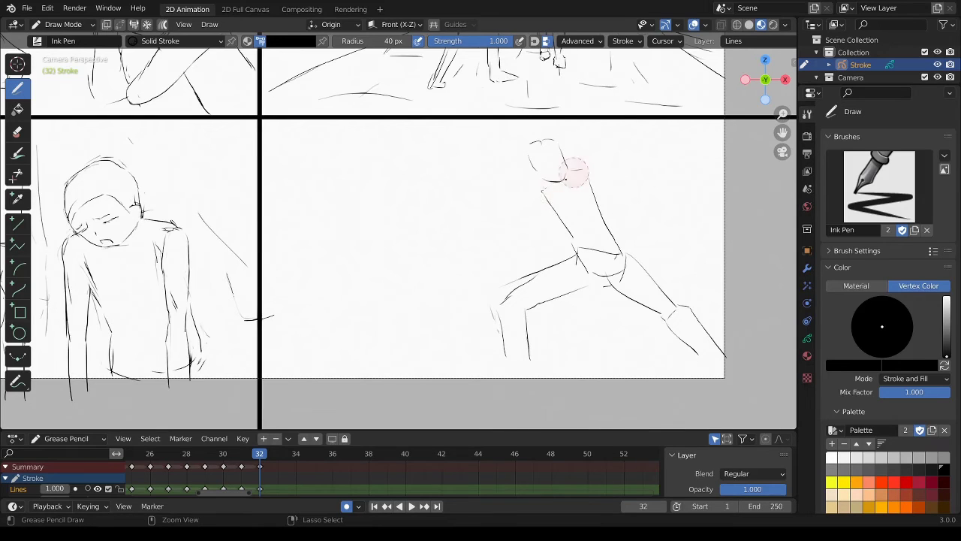
pyautogui.keyDown('ctrl'); pyautogui.moveTo(575, 172); pyautogui.dragTo(552, 182); pyautogui.keyUp('ctrl')
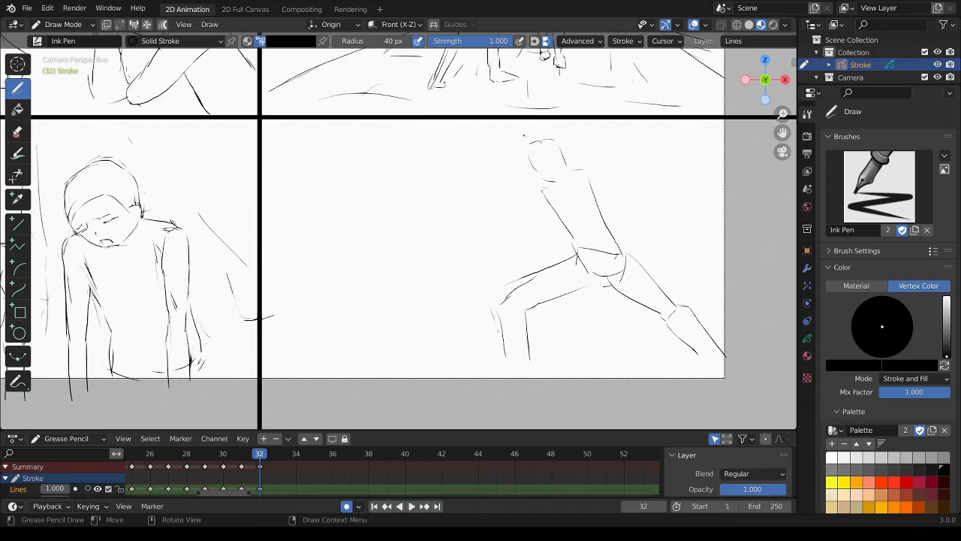
pyautogui.moveTo(523, 135)
pyautogui.mouseDown()
pyautogui.moveTo(522, 159)
pyautogui.moveTo(564, 154)
pyautogui.moveTo(535, 177)
pyautogui.mouseUp()
pyautogui.keyDown('ctrl'); pyautogui.moveTo(575, 201); pyautogui.dragTo(555, 225); pyautogui.keyUp('ctrl')
pyautogui.moveTo(542, 192); pyautogui.dragTo(574, 240)
pyautogui.moveTo(579, 170); pyautogui.dragTo(585, 159)
pyautogui.moveTo(606, 159); pyautogui.dragTo(619, 165)
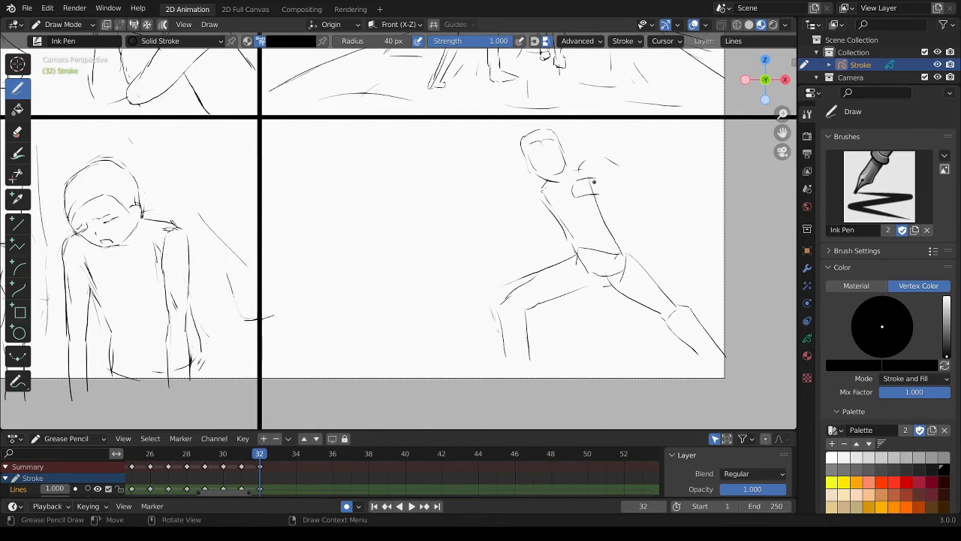
pyautogui.moveTo(588, 183)
pyautogui.keyDown('ctrl'); pyautogui.mouseDown()
pyautogui.moveTo(590, 157)
pyautogui.moveTo(633, 178)
pyautogui.moveTo(618, 192)
pyautogui.moveTo(603, 178)
pyautogui.mouseUp(); pyautogui.keyUp('ctrl')
pyautogui.moveTo(542, 186)
pyautogui.mouseDown()
pyautogui.moveTo(523, 232)
pyautogui.moveTo(532, 232)
pyautogui.moveTo(501, 263)
pyautogui.moveTo(510, 271)
pyautogui.mouseUp()
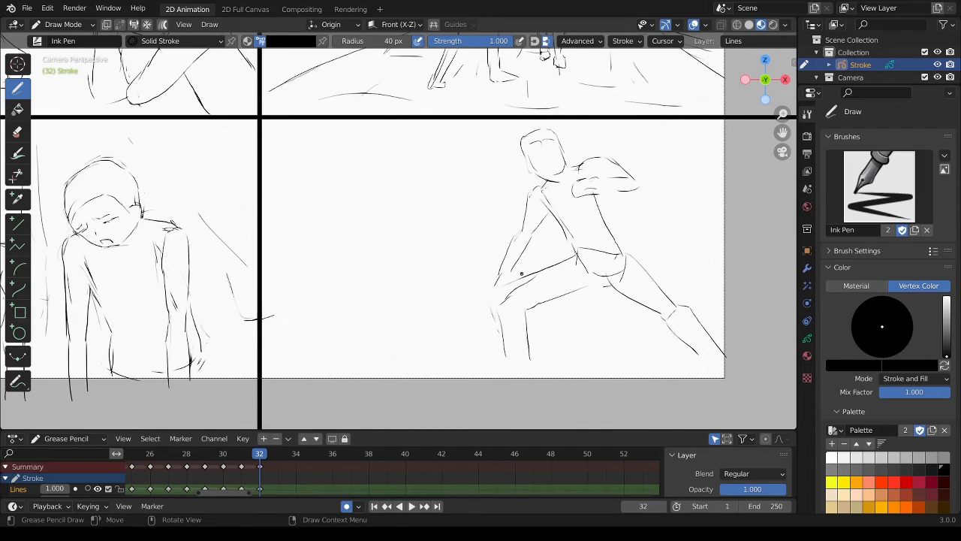
pyautogui.moveTo(501, 279); pyautogui.dragTo(492, 290)
# Step: Start a low figure on the ground with its back line, head and arm curve
pyautogui.moveTo(436, 299); pyautogui.dragTo(413, 305)
pyautogui.moveTo(417, 322)
pyautogui.mouseDown()
pyautogui.moveTo(422, 332)
pyautogui.moveTo(457, 330)
pyautogui.mouseUp()
pyautogui.moveTo(425, 302)
pyautogui.mouseDown()
pyautogui.moveTo(325, 302)
pyautogui.moveTo(283, 347)
pyautogui.mouseUp()
pyautogui.moveTo(418, 328)
pyautogui.mouseDown()
pyautogui.moveTo(434, 346)
pyautogui.moveTo(458, 343)
pyautogui.moveTo(333, 360)
pyautogui.mouseUp()
# Step: Draw the low figure's underside, rear and belly line
pyautogui.moveTo(292, 322); pyautogui.dragTo(285, 350)
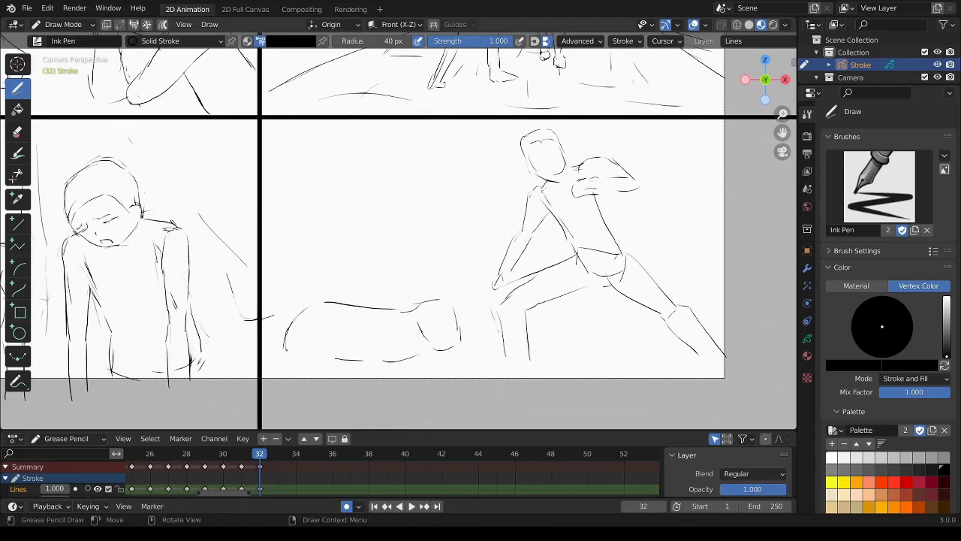
pyautogui.moveTo(326, 321)
pyautogui.mouseDown()
pyautogui.moveTo(334, 348)
pyautogui.moveTo(310, 364)
pyautogui.moveTo(305, 391)
pyautogui.mouseUp()
pyautogui.moveTo(287, 352)
pyautogui.mouseDown()
pyautogui.moveTo(377, 384)
pyautogui.moveTo(361, 402)
pyautogui.mouseUp()
pyautogui.moveTo(395, 338)
pyautogui.mouseDown()
pyautogui.moveTo(394, 358)
pyautogui.moveTo(421, 353)
pyautogui.moveTo(426, 337)
pyautogui.moveTo(438, 383)
pyautogui.moveTo(415, 395)
pyautogui.mouseUp()
# Step: Redraw the crawling figure's head, arch its back, add the rear leg and erase stray lines
pyautogui.moveTo(461, 322)
pyautogui.keyDown('ctrl'); pyautogui.mouseDown()
pyautogui.moveTo(444, 328)
pyautogui.moveTo(445, 342)
pyautogui.mouseUp(); pyautogui.keyUp('ctrl')
pyautogui.moveTo(425, 305)
pyautogui.mouseDown()
pyautogui.moveTo(447, 302)
pyautogui.moveTo(470, 321)
pyautogui.moveTo(449, 342)
pyautogui.moveTo(428, 340)
pyautogui.moveTo(442, 341)
pyautogui.mouseUp()
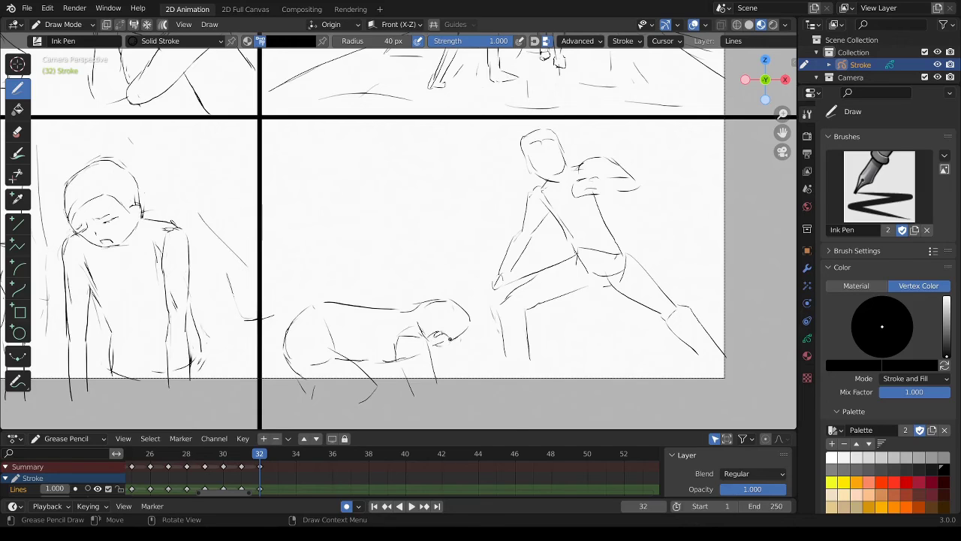
pyautogui.moveTo(469, 310)
pyautogui.keyDown('ctrl'); pyautogui.mouseDown()
pyautogui.moveTo(453, 301)
pyautogui.moveTo(466, 331)
pyautogui.mouseUp(); pyautogui.keyUp('ctrl')
pyautogui.moveTo(411, 298)
pyautogui.mouseDown()
pyautogui.moveTo(349, 279)
pyautogui.moveTo(293, 285)
pyautogui.mouseUp()
pyautogui.moveTo(288, 331)
pyautogui.mouseDown()
pyautogui.moveTo(274, 379)
pyautogui.moveTo(316, 395)
pyautogui.mouseUp()
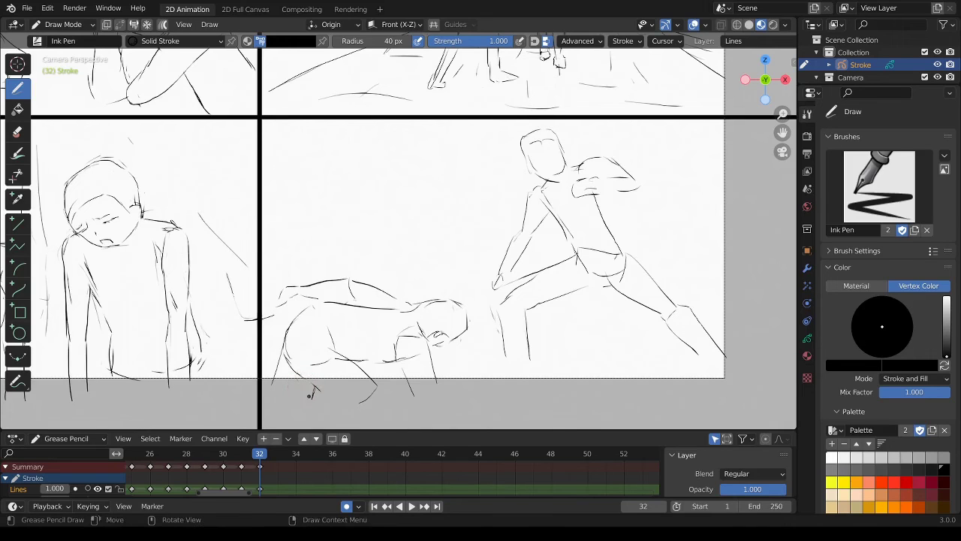
pyautogui.keyDown('ctrl'); pyautogui.moveTo(333, 354); pyautogui.dragTo(345, 365); pyautogui.keyUp('ctrl')
pyautogui.keyDown('ctrl'); pyautogui.moveTo(404, 350); pyautogui.dragTo(412, 357); pyautogui.keyUp('ctrl')
# Step: Redraw the lunging figure's torso down to the hip and trim the extra line
pyautogui.moveTo(576, 226)
pyautogui.keyDown('ctrl'); pyautogui.mouseDown()
pyautogui.moveTo(560, 210)
pyautogui.moveTo(567, 245)
pyautogui.moveTo(542, 194)
pyautogui.moveTo(567, 260)
pyautogui.mouseUp(); pyautogui.keyUp('ctrl')
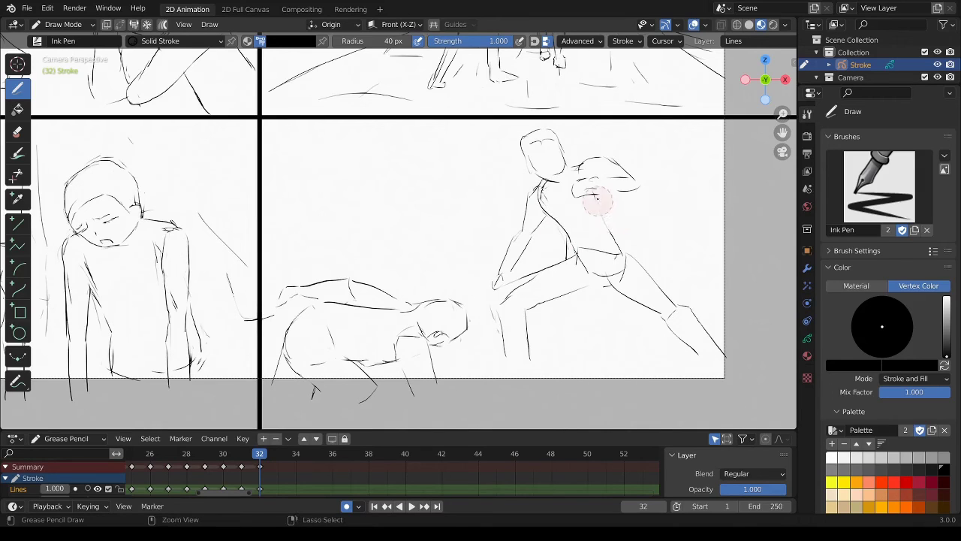
pyautogui.moveTo(599, 199); pyautogui.dragTo(624, 259)
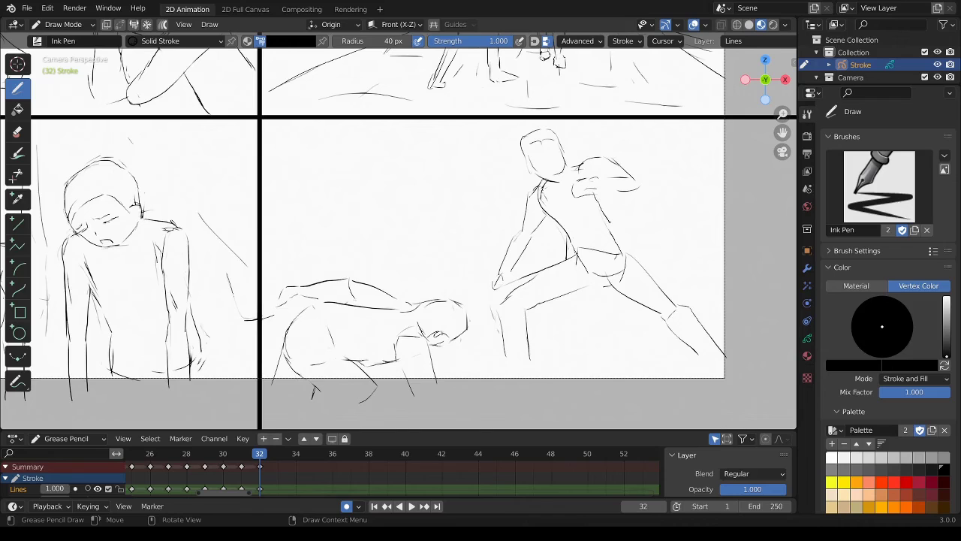
pyautogui.moveTo(568, 225)
pyautogui.keyDown('ctrl'); pyautogui.mouseDown()
pyautogui.moveTo(571, 265)
pyautogui.moveTo(536, 268)
pyautogui.moveTo(571, 264)
pyautogui.moveTo(592, 285)
pyautogui.moveTo(696, 319)
pyautogui.mouseUp(); pyautogui.keyUp('ctrl')
pyautogui.keyDown('ctrl'); pyautogui.moveTo(679, 297); pyautogui.dragTo(683, 304); pyautogui.keyUp('ctrl')
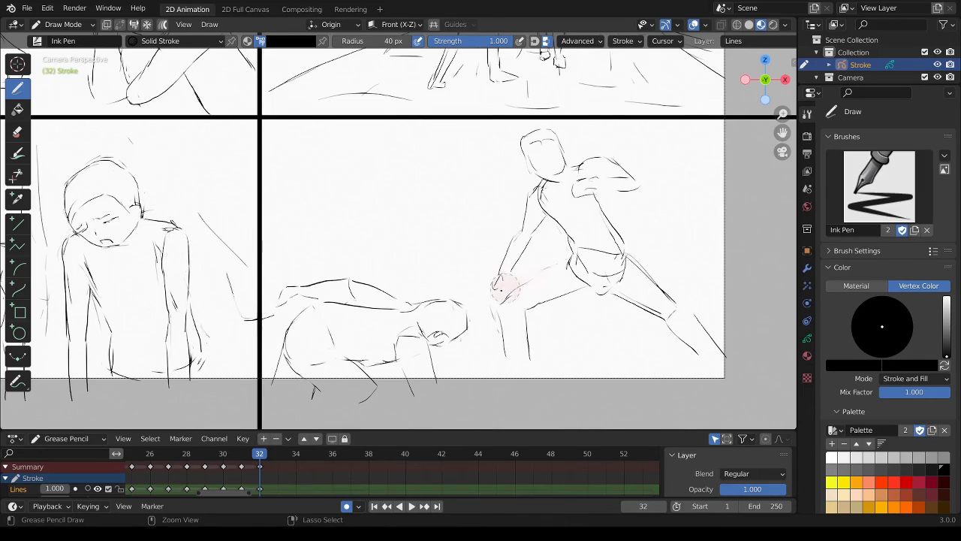
# Step: Erase and redraw the front leg and shin, adding the crotch and thigh line
pyautogui.keyDown('ctrl'); pyautogui.moveTo(505, 279); pyautogui.dragTo(563, 262); pyautogui.keyUp('ctrl')
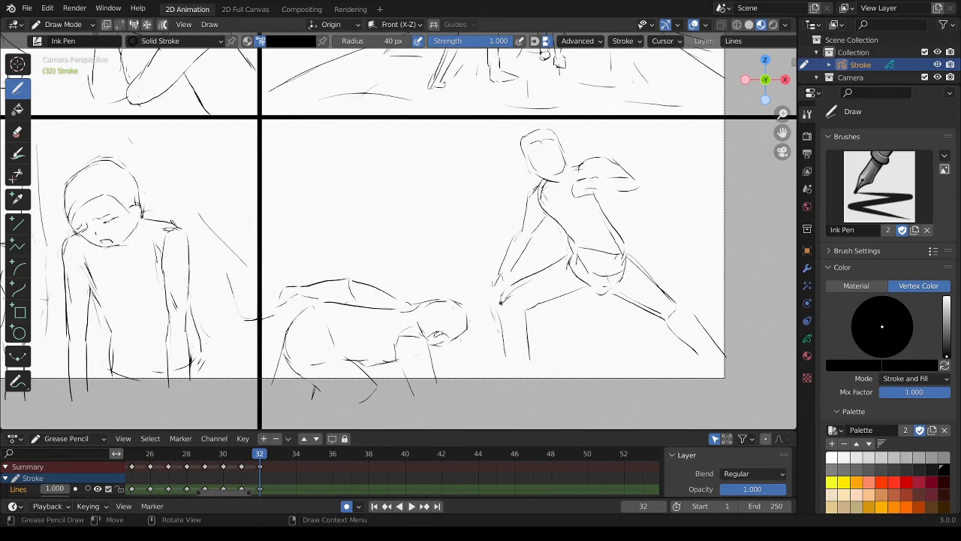
pyautogui.keyDown('ctrl'); pyautogui.moveTo(527, 311); pyautogui.dragTo(577, 290); pyautogui.keyUp('ctrl')
pyautogui.moveTo(526, 307); pyautogui.dragTo(528, 368)
pyautogui.moveTo(502, 304); pyautogui.dragTo(511, 385)
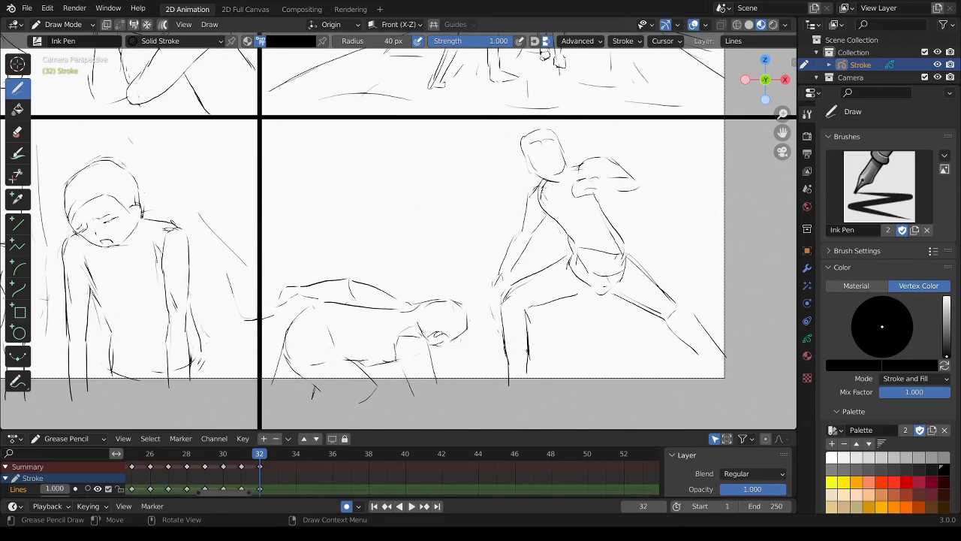
pyautogui.moveTo(528, 349); pyautogui.dragTo(529, 379)
pyautogui.moveTo(569, 291); pyautogui.dragTo(601, 298)
# Step: Rework the torso sides, belly curve and right hip line
pyautogui.moveTo(514, 236); pyautogui.dragTo(500, 276)
pyautogui.keyDown('ctrl'); pyautogui.moveTo(575, 255); pyautogui.dragTo(591, 250); pyautogui.keyUp('ctrl')
pyautogui.moveTo(553, 219)
pyautogui.mouseDown()
pyautogui.moveTo(589, 246)
pyautogui.moveTo(569, 259)
pyautogui.moveTo(613, 246)
pyautogui.moveTo(623, 253)
pyautogui.mouseUp()
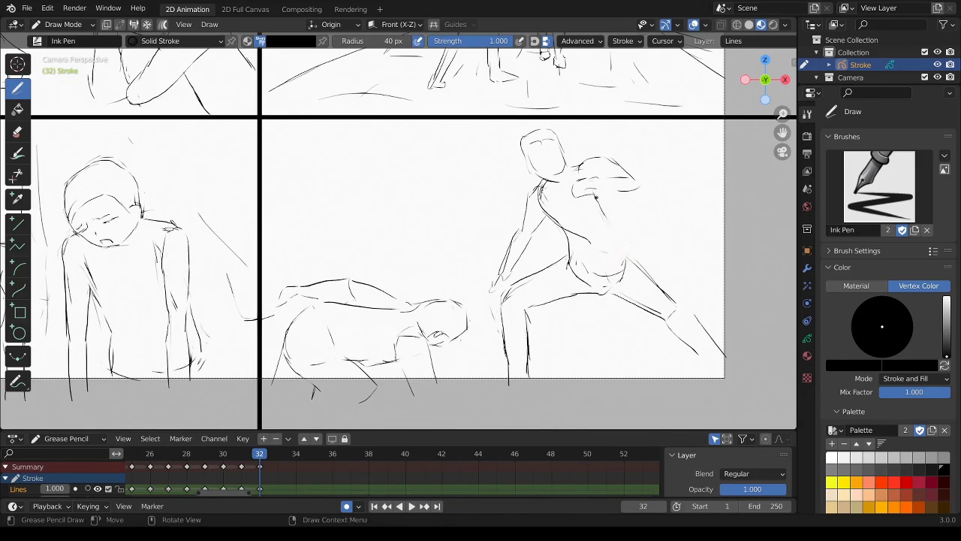
pyautogui.moveTo(585, 199); pyautogui.dragTo(625, 264)
pyautogui.keyDown('ctrl'); pyautogui.moveTo(601, 226); pyautogui.dragTo(565, 261); pyautogui.keyUp('ctrl')
pyautogui.moveTo(605, 222)
pyautogui.mouseDown()
pyautogui.moveTo(603, 260)
pyautogui.moveTo(593, 253)
pyautogui.moveTo(599, 210)
pyautogui.mouseUp()
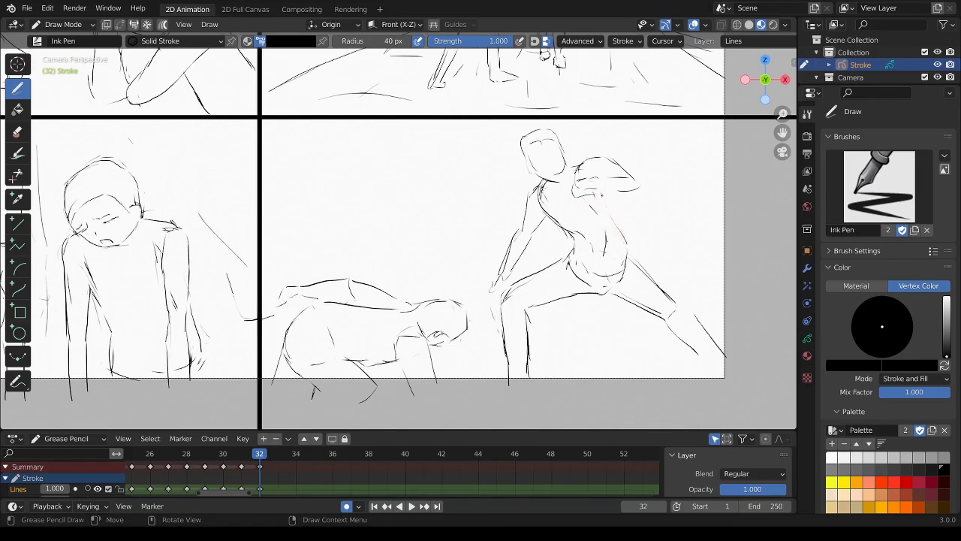
pyautogui.moveTo(613, 201)
pyautogui.mouseDown()
pyautogui.moveTo(626, 242)
pyautogui.moveTo(610, 210)
pyautogui.mouseUp()
pyautogui.moveTo(605, 195)
pyautogui.mouseDown()
pyautogui.moveTo(597, 212)
pyautogui.moveTo(628, 242)
pyautogui.mouseUp()
# Step: Redraw the left arm and shoulders, lengthen the outstretched arm and trim the head outline
pyautogui.moveTo(525, 215)
pyautogui.mouseDown()
pyautogui.moveTo(517, 245)
pyautogui.moveTo(518, 233)
pyautogui.mouseUp()
pyautogui.moveTo(530, 195); pyautogui.dragTo(507, 236)
pyautogui.moveTo(532, 189); pyautogui.dragTo(495, 284)
pyautogui.moveTo(519, 224); pyautogui.dragTo(508, 273)
pyautogui.keyDown('ctrl'); pyautogui.moveTo(595, 193); pyautogui.dragTo(580, 187); pyautogui.keyUp('ctrl')
pyautogui.moveTo(576, 182)
pyautogui.mouseDown()
pyautogui.moveTo(578, 192)
pyautogui.moveTo(598, 192)
pyautogui.moveTo(609, 180)
pyautogui.moveTo(642, 178)
pyautogui.mouseUp()
pyautogui.moveTo(592, 197); pyautogui.dragTo(645, 182)
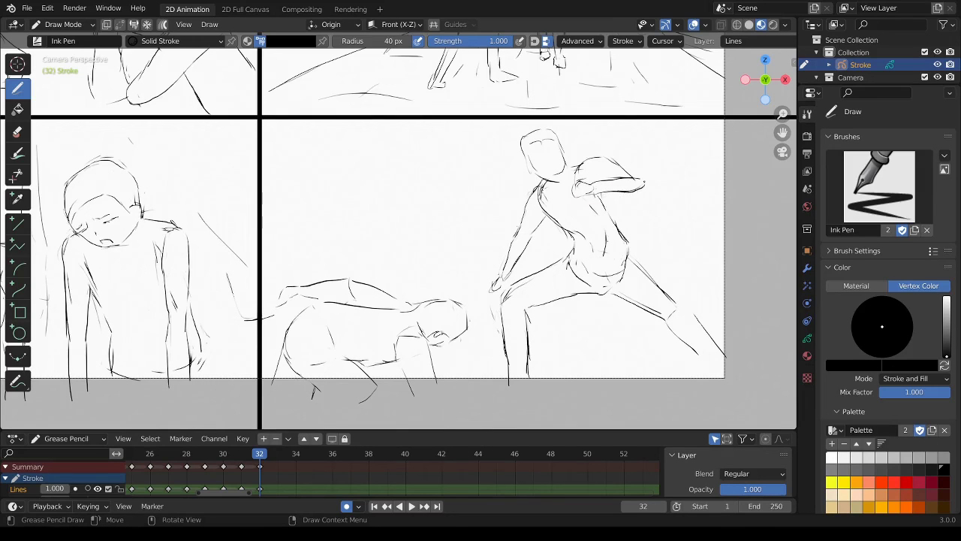
pyautogui.moveTo(587, 178)
pyautogui.keyDown('ctrl'); pyautogui.mouseDown()
pyautogui.moveTo(579, 161)
pyautogui.moveTo(526, 167)
pyautogui.moveTo(551, 174)
pyautogui.mouseUp(); pyautogui.keyUp('ctrl')
# Step: Erase the old neck and head strokes and draw a new eye line across the face
pyautogui.keyDown('ctrl'); pyautogui.moveTo(533, 173); pyautogui.dragTo(542, 177); pyautogui.keyUp('ctrl')
pyautogui.moveTo(541, 150)
pyautogui.keyDown('ctrl'); pyautogui.mouseDown()
pyautogui.moveTo(526, 129)
pyautogui.moveTo(563, 153)
pyautogui.moveTo(530, 128)
pyautogui.moveTo(556, 122)
pyautogui.moveTo(567, 153)
pyautogui.moveTo(550, 194)
pyautogui.mouseUp(); pyautogui.keyUp('ctrl')
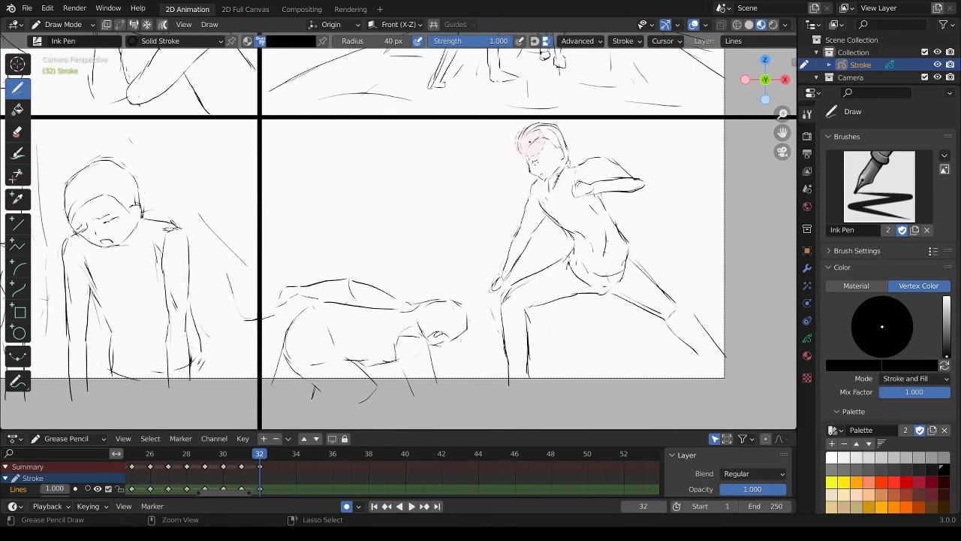
pyautogui.moveTo(535, 147)
pyautogui.mouseDown()
pyautogui.moveTo(559, 148)
pyautogui.moveTo(528, 131)
pyautogui.moveTo(520, 139)
pyautogui.mouseUp()
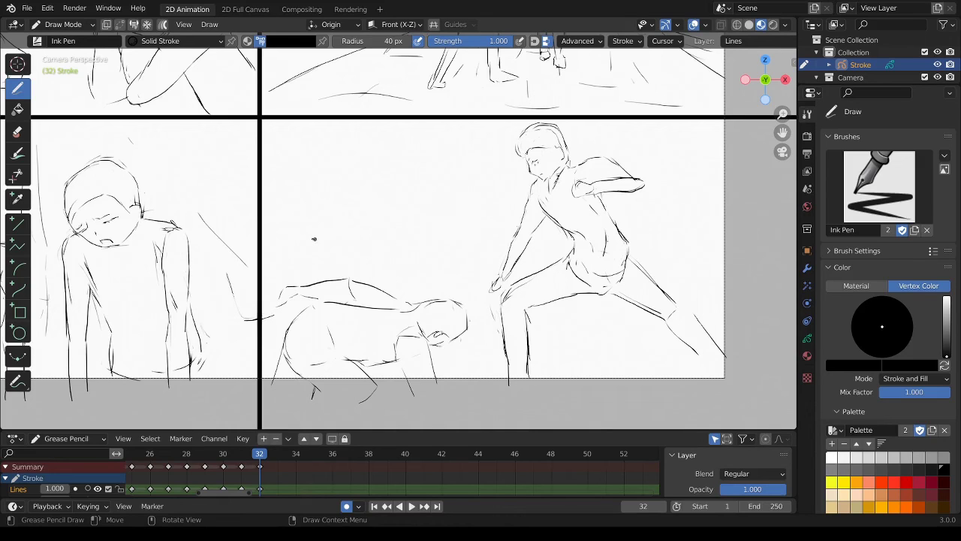
# Step: Draw horizontal shelf lines behind the figures on the left and right sides
pyautogui.moveTo(282, 253); pyautogui.dragTo(433, 257)
pyautogui.moveTo(444, 197); pyautogui.dragTo(443, 218)
pyautogui.moveTo(437, 244); pyautogui.dragTo(490, 238)
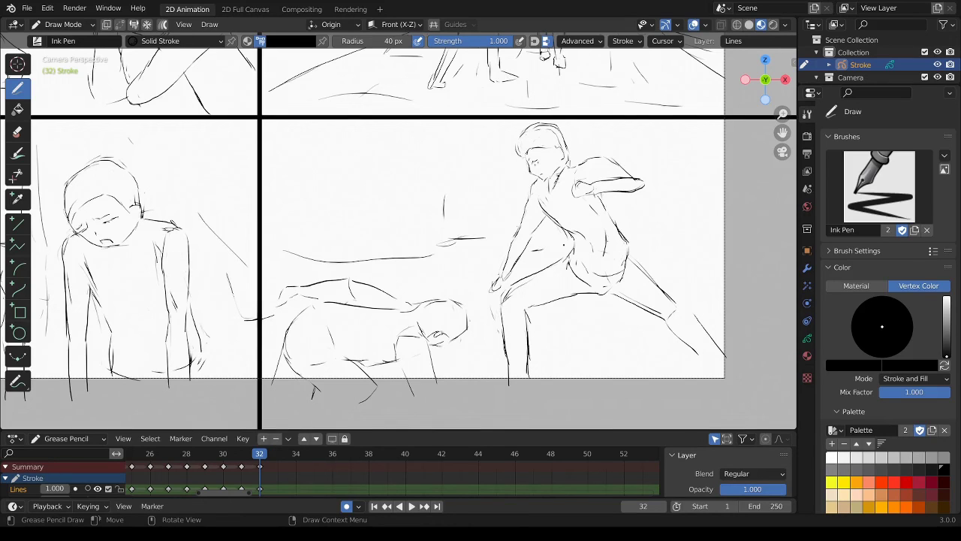
pyautogui.moveTo(642, 233)
pyautogui.mouseDown()
pyautogui.moveTo(723, 227)
pyautogui.moveTo(723, 237)
pyautogui.mouseUp()
pyautogui.moveTo(526, 311)
pyautogui.mouseDown()
pyautogui.moveTo(521, 300)
pyautogui.moveTo(573, 299)
pyautogui.moveTo(607, 260)
pyautogui.mouseUp()
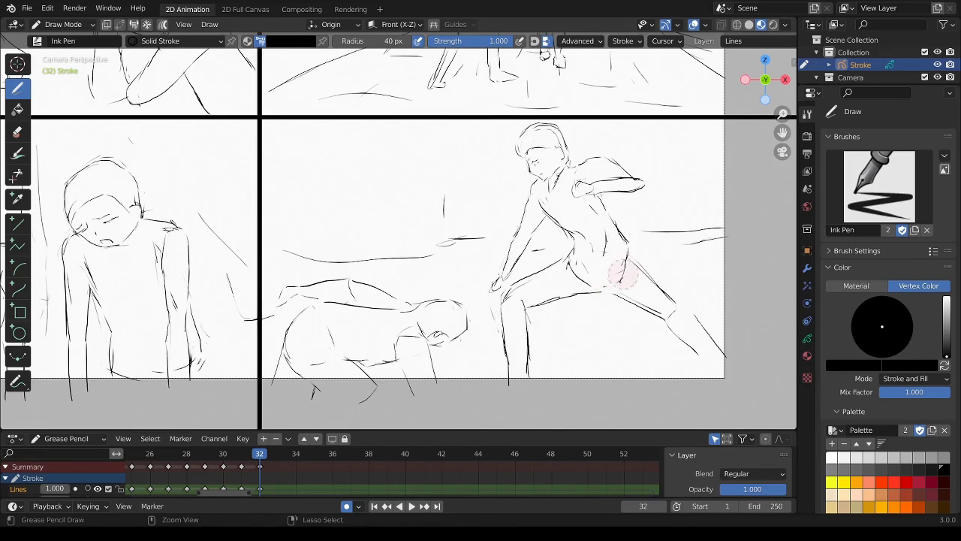
# Step: Erase and reshape the lunging figure's hip, waist and leg curve
pyautogui.moveTo(627, 276)
pyautogui.keyDown('ctrl'); pyautogui.mouseDown()
pyautogui.moveTo(625, 259)
pyautogui.moveTo(598, 289)
pyautogui.mouseUp(); pyautogui.keyUp('ctrl')
pyautogui.moveTo(571, 252); pyautogui.dragTo(599, 293)
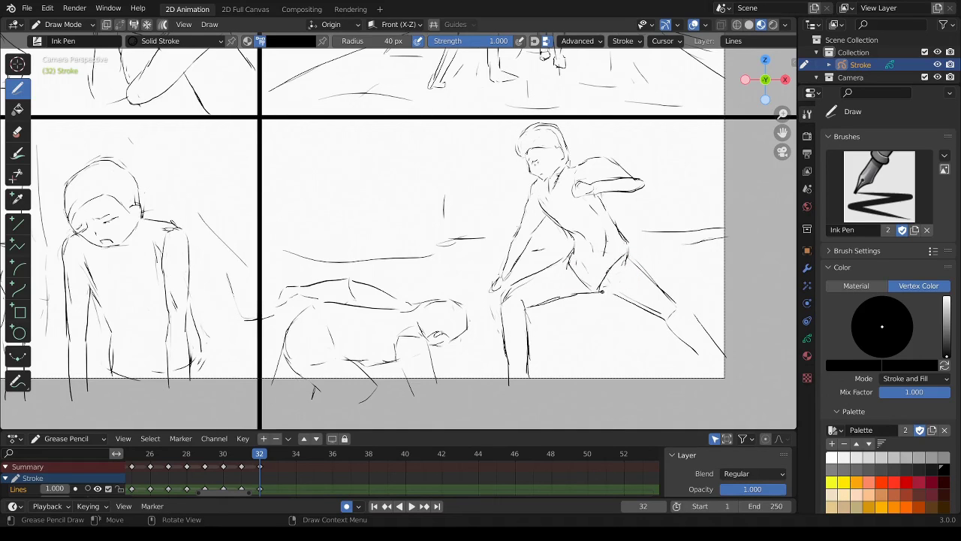
pyautogui.moveTo(571, 251)
pyautogui.mouseDown()
pyautogui.moveTo(565, 275)
pyautogui.moveTo(585, 279)
pyautogui.moveTo(585, 303)
pyautogui.mouseUp()
pyautogui.moveTo(635, 239)
pyautogui.keyDown('ctrl'); pyautogui.mouseDown()
pyautogui.moveTo(620, 255)
pyautogui.moveTo(595, 255)
pyautogui.moveTo(622, 245)
pyautogui.moveTo(596, 253)
pyautogui.mouseUp(); pyautogui.keyUp('ctrl')
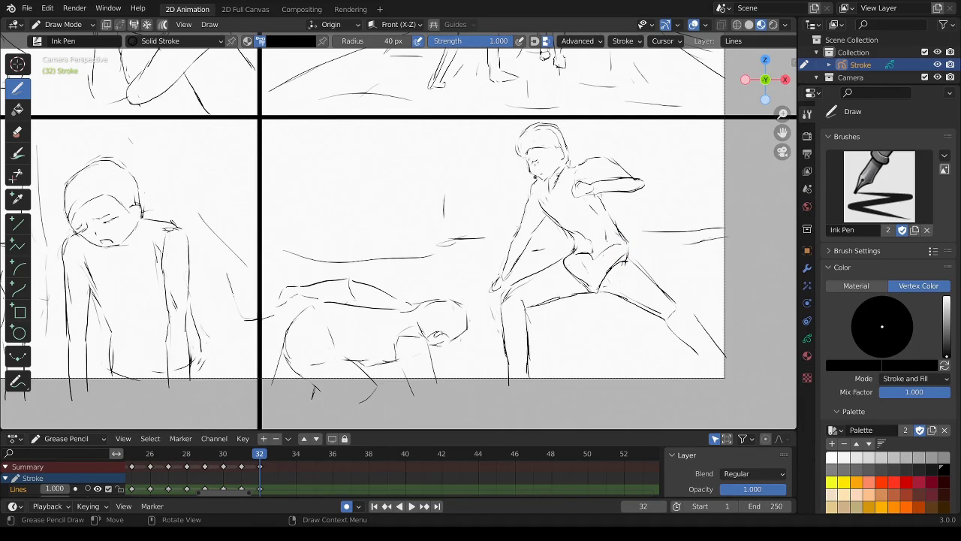
# Step: Sketch shelf uprights and the shelf's top, bottom and side lines behind the figures
pyautogui.moveTo(393, 191); pyautogui.dragTo(410, 192)
pyautogui.moveTo(398, 201); pyautogui.dragTo(398, 241)
pyautogui.moveTo(352, 193)
pyautogui.mouseDown()
pyautogui.moveTo(350, 245)
pyautogui.moveTo(338, 197)
pyautogui.mouseUp()
pyautogui.moveTo(286, 221); pyautogui.dragTo(287, 251)
pyautogui.moveTo(275, 255); pyautogui.dragTo(446, 250)
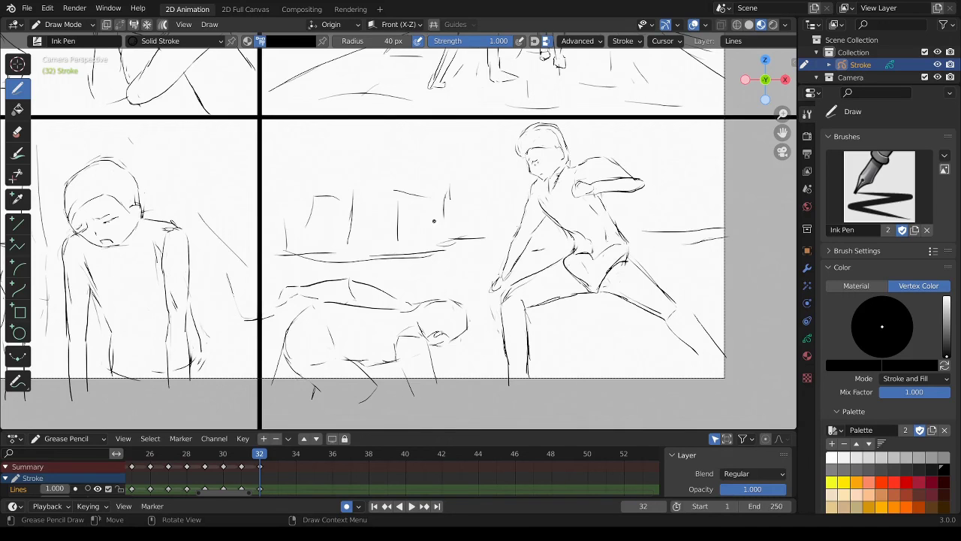
pyautogui.moveTo(452, 197); pyautogui.dragTo(452, 238)
pyautogui.moveTo(349, 199)
pyautogui.mouseDown()
pyautogui.moveTo(304, 194)
pyautogui.moveTo(358, 216)
pyautogui.moveTo(360, 247)
pyautogui.mouseUp()
# Step: Add vertical shelf dividers along the back and start another shelf unit at the far right
pyautogui.moveTo(313, 195); pyautogui.dragTo(314, 243)
pyautogui.moveTo(309, 200); pyautogui.dragTo(290, 198)
pyautogui.moveTo(392, 201)
pyautogui.mouseDown()
pyautogui.moveTo(394, 236)
pyautogui.moveTo(436, 198)
pyautogui.mouseUp()
pyautogui.moveTo(452, 204); pyautogui.dragTo(451, 224)
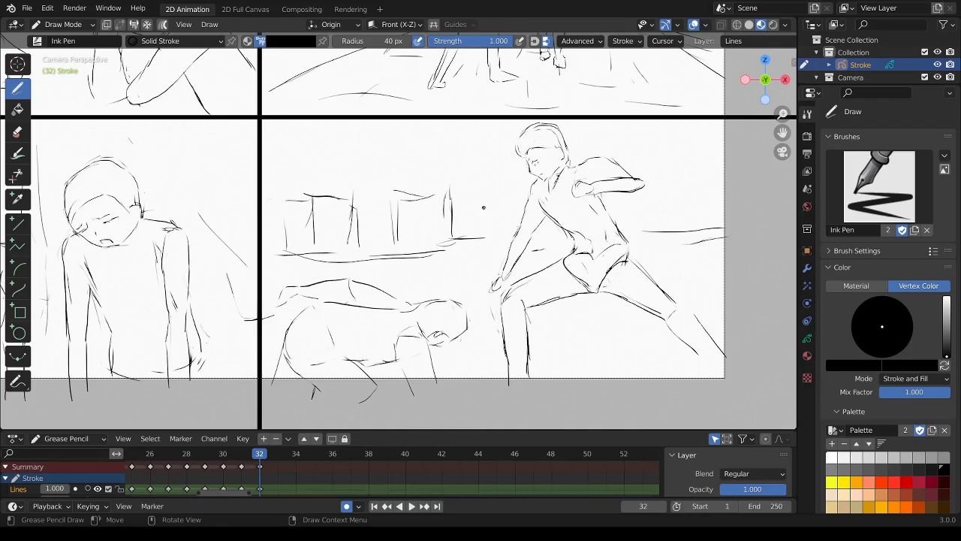
pyautogui.moveTo(504, 194); pyautogui.dragTo(506, 223)
pyautogui.moveTo(685, 187)
pyautogui.mouseDown()
pyautogui.moveTo(685, 229)
pyautogui.moveTo(697, 178)
pyautogui.moveTo(722, 179)
pyautogui.moveTo(702, 228)
pyautogui.moveTo(671, 225)
pyautogui.mouseUp()
pyautogui.moveTo(508, 188); pyautogui.dragTo(524, 186)
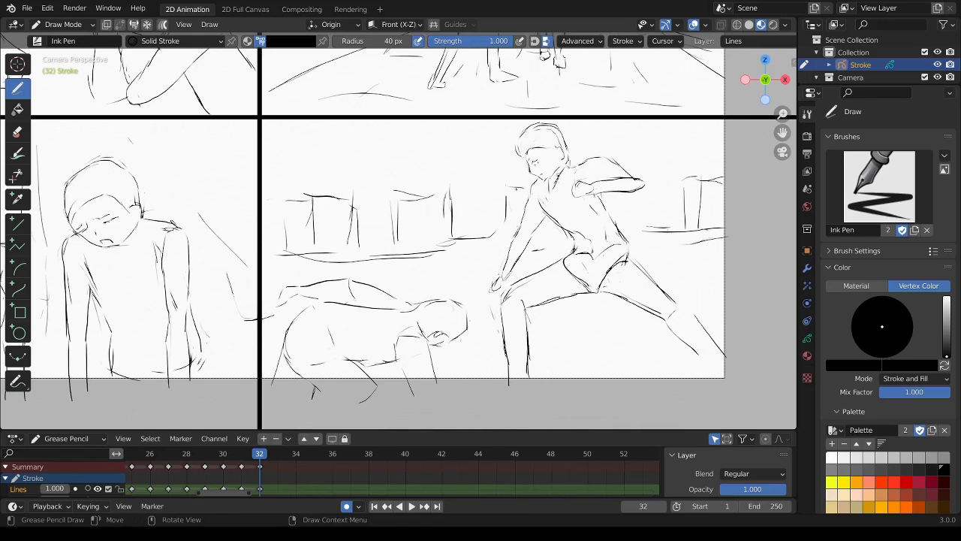